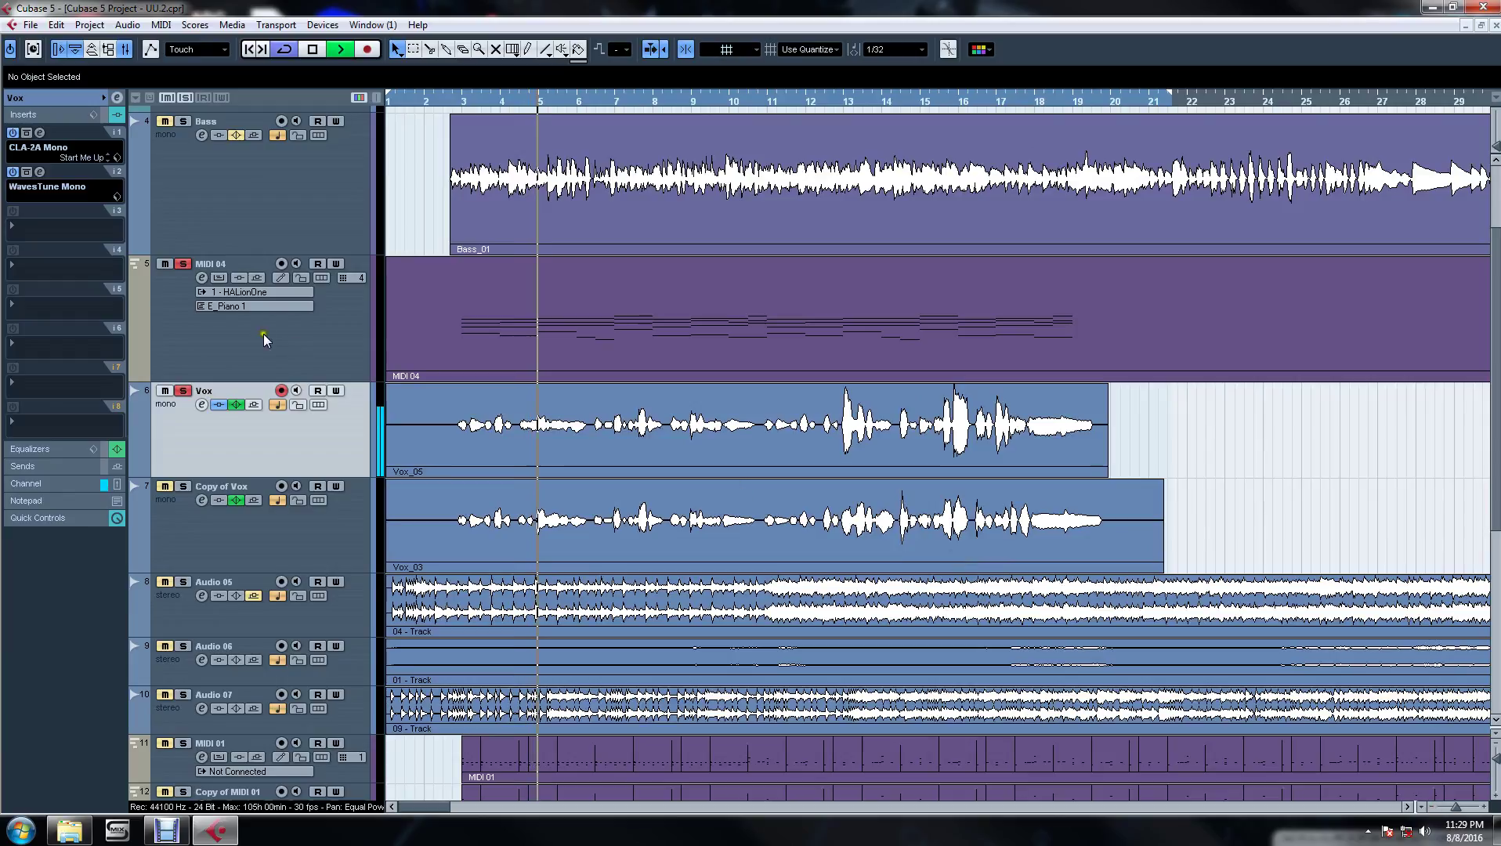
Step: Audition the Vox track with WavesTune Mono open, and return the playhead to just before bar 3
click(40, 171)
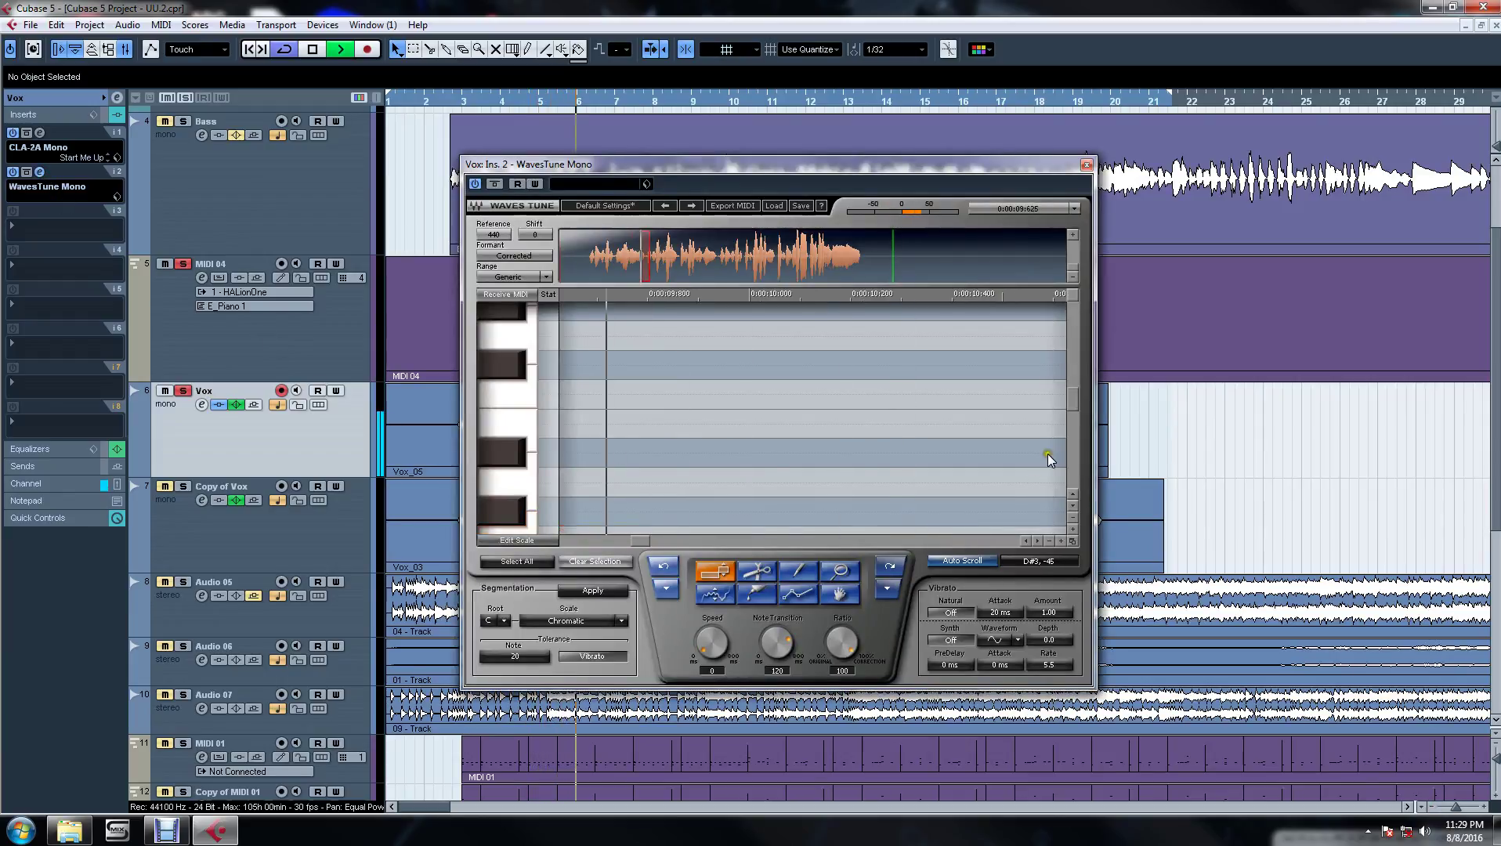
drag(1073, 402, 1072, 425)
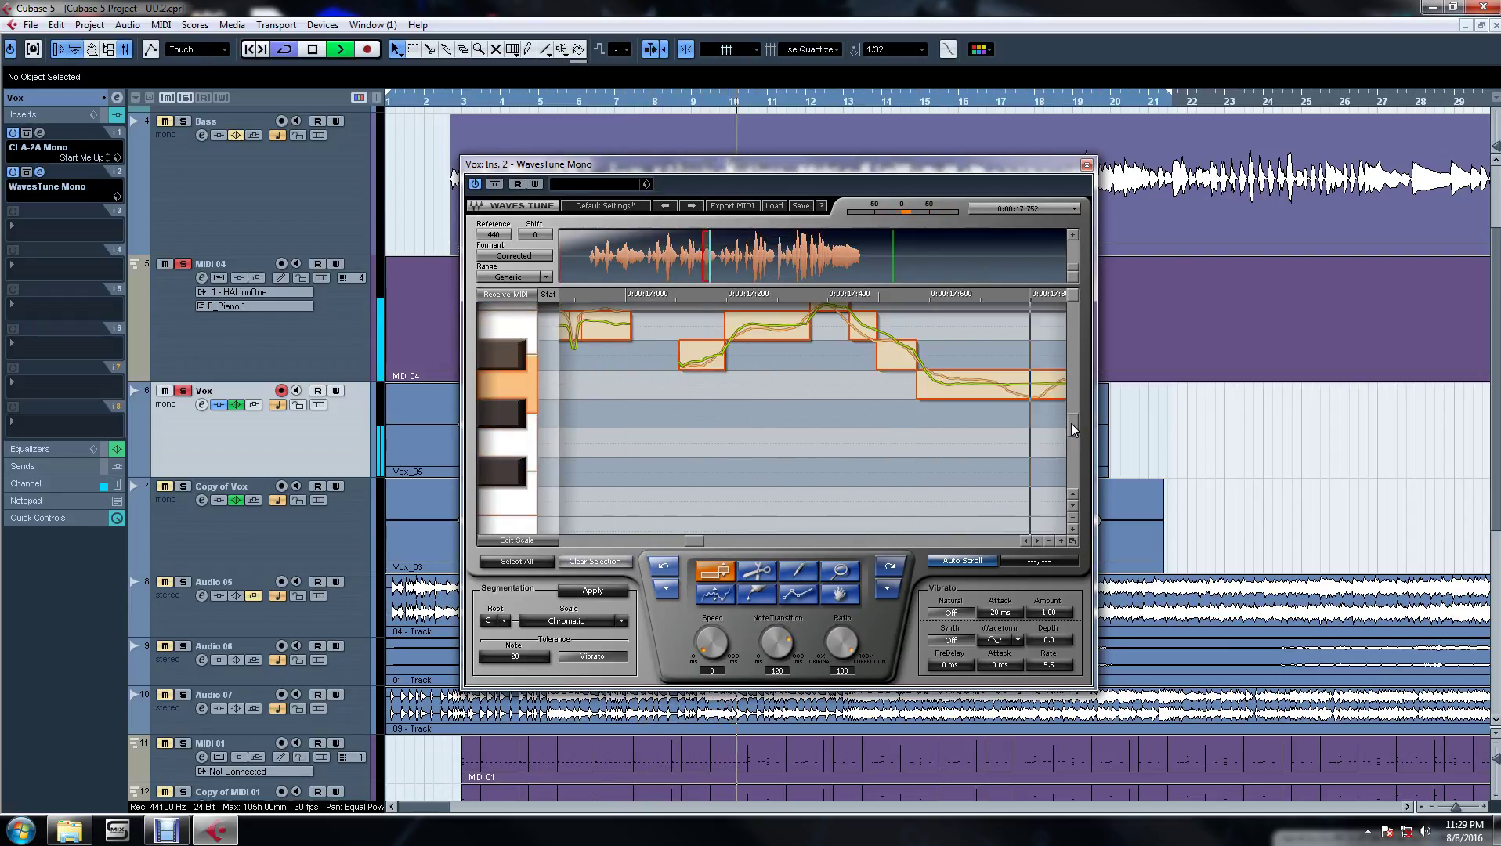
key(space)
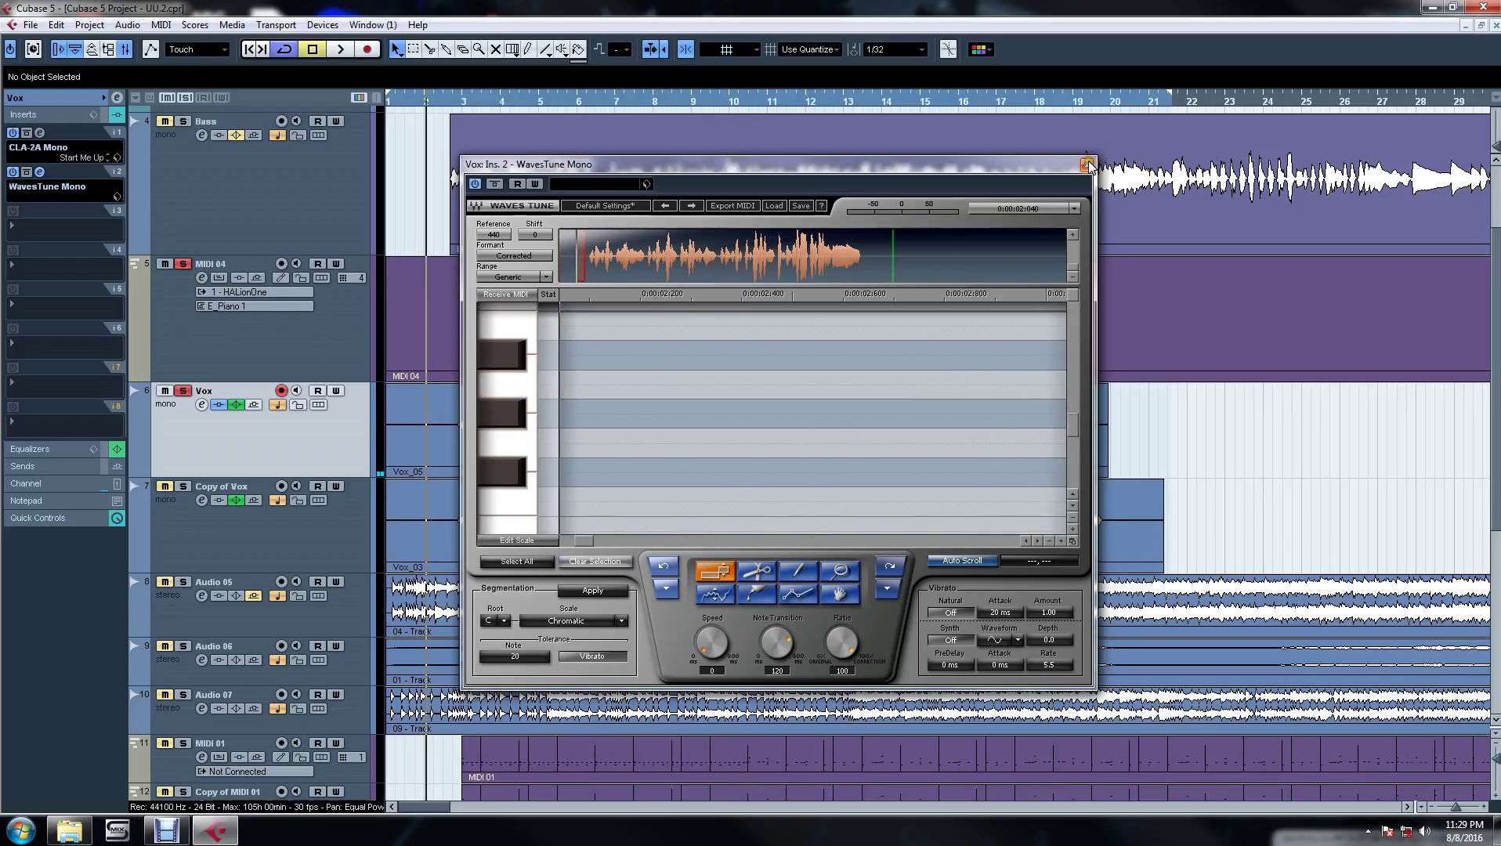
click(1087, 164)
click(452, 99)
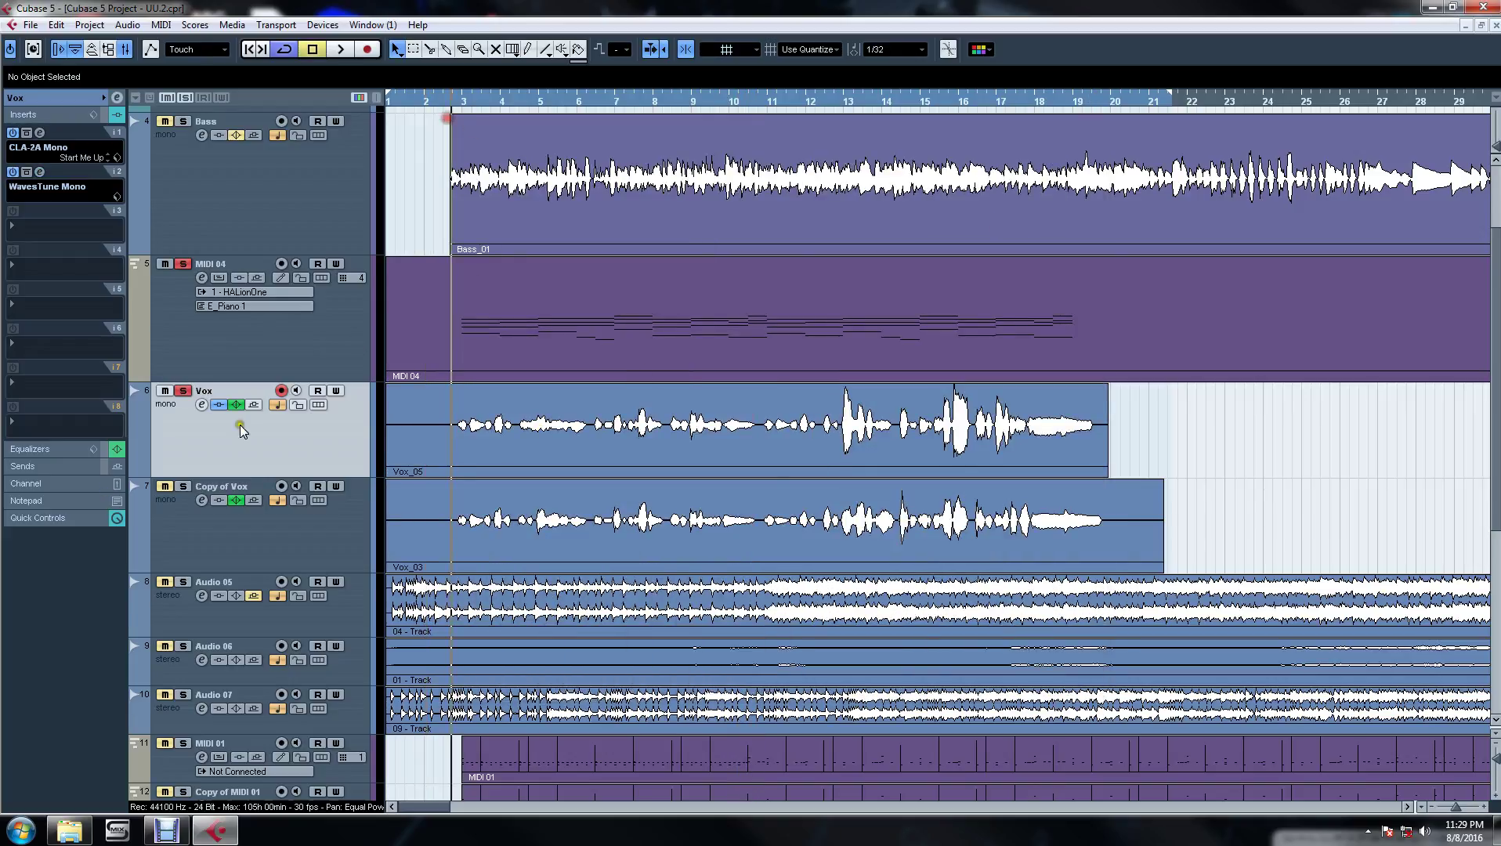
Step: Unsolo the MIDI 04 track and play Vox from just before bar 3 with WavesTune Mono open and moved clear of the tracks
click(187, 268)
click(40, 171)
key(space)
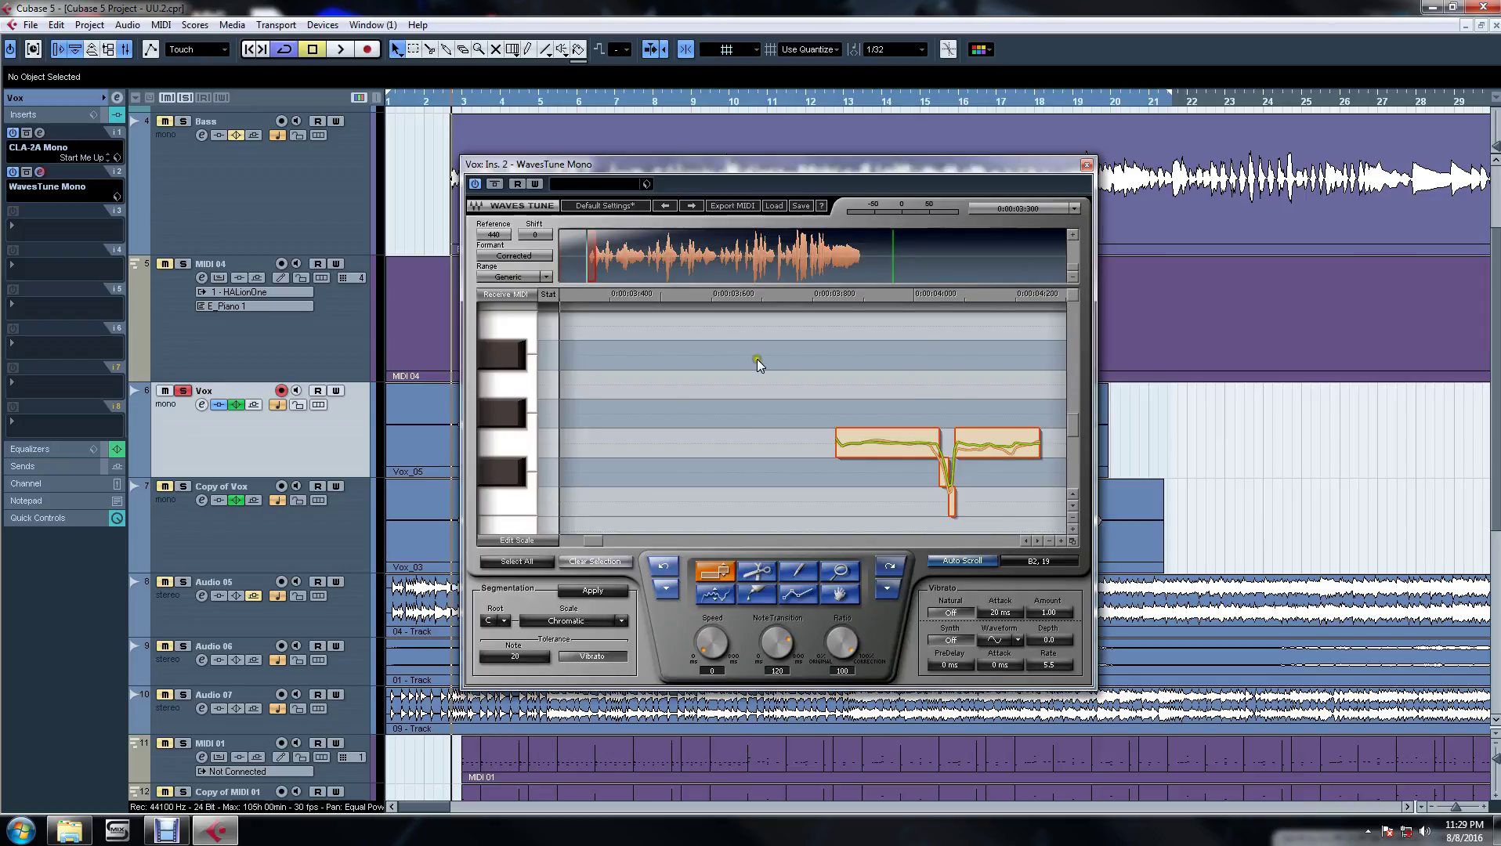
drag(577, 166, 735, 169)
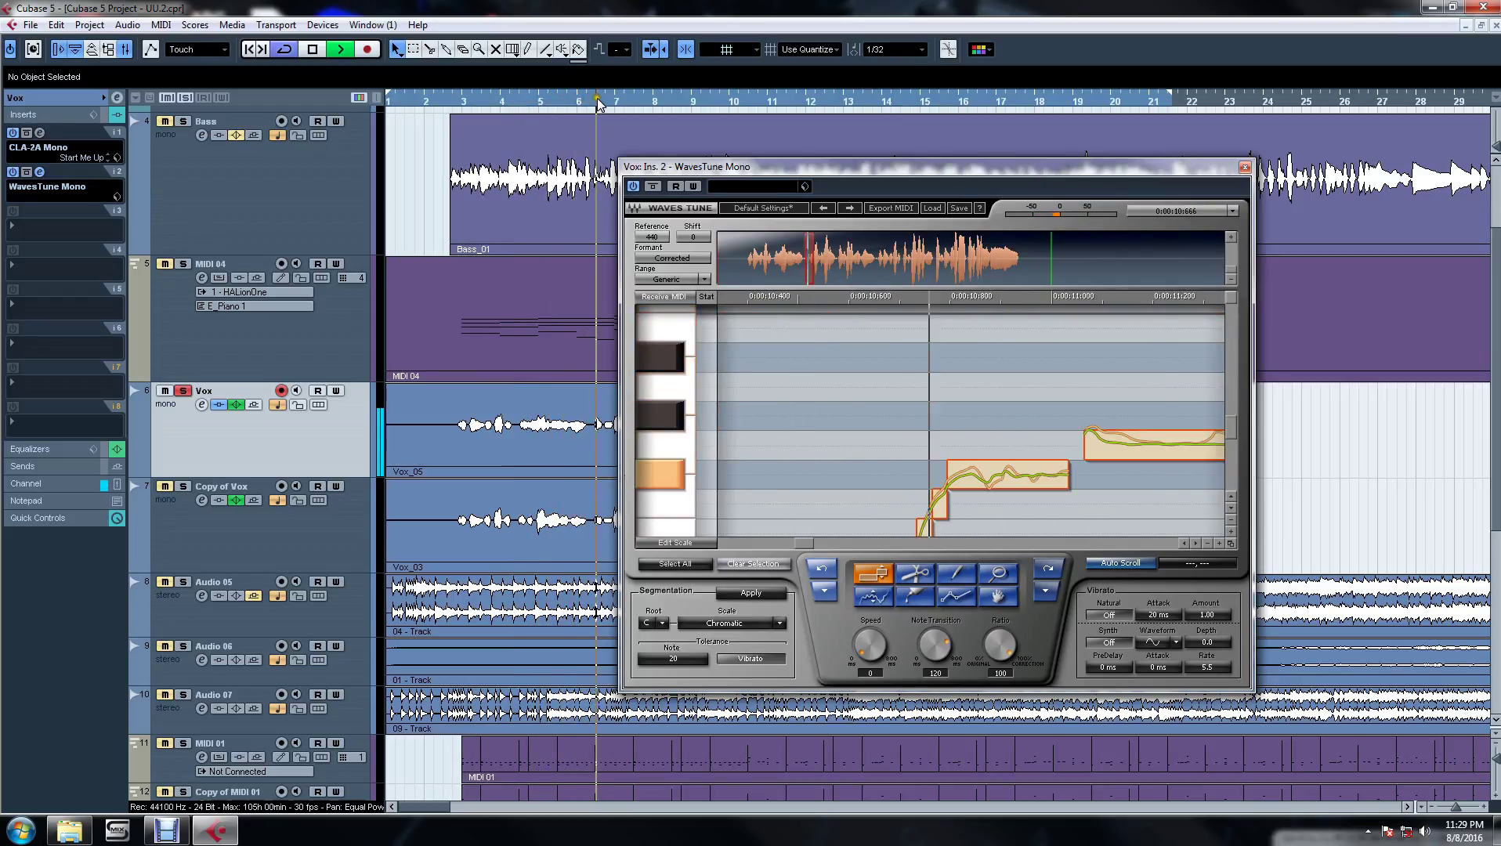
drag(658, 166, 761, 167)
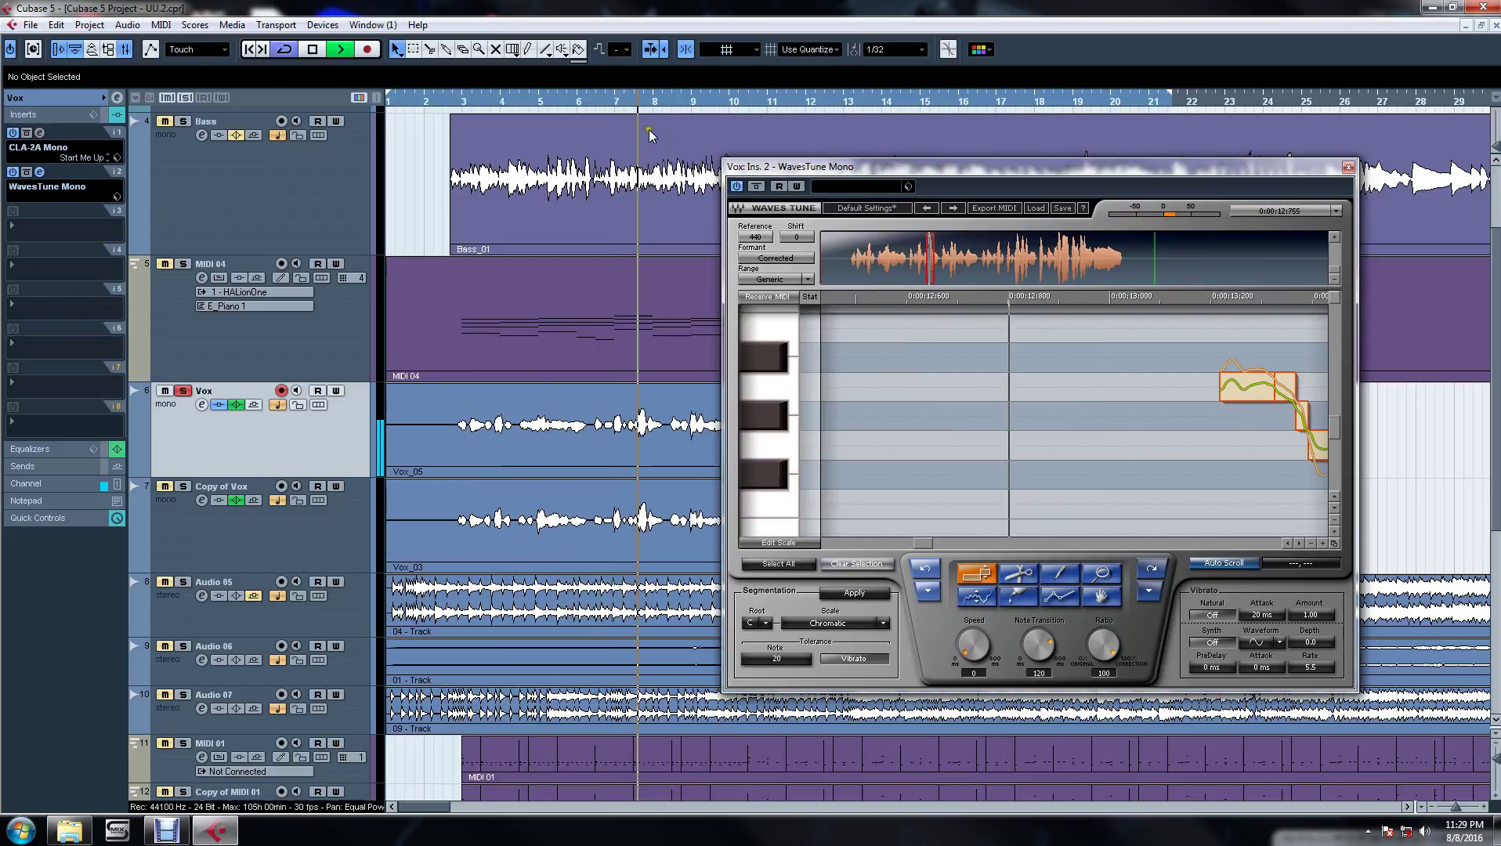
Step: Replay the vocal phrase between bars 6 and 7 and examine its notes in the WavesTune pitch display
drag(595, 102, 586, 127)
key(space)
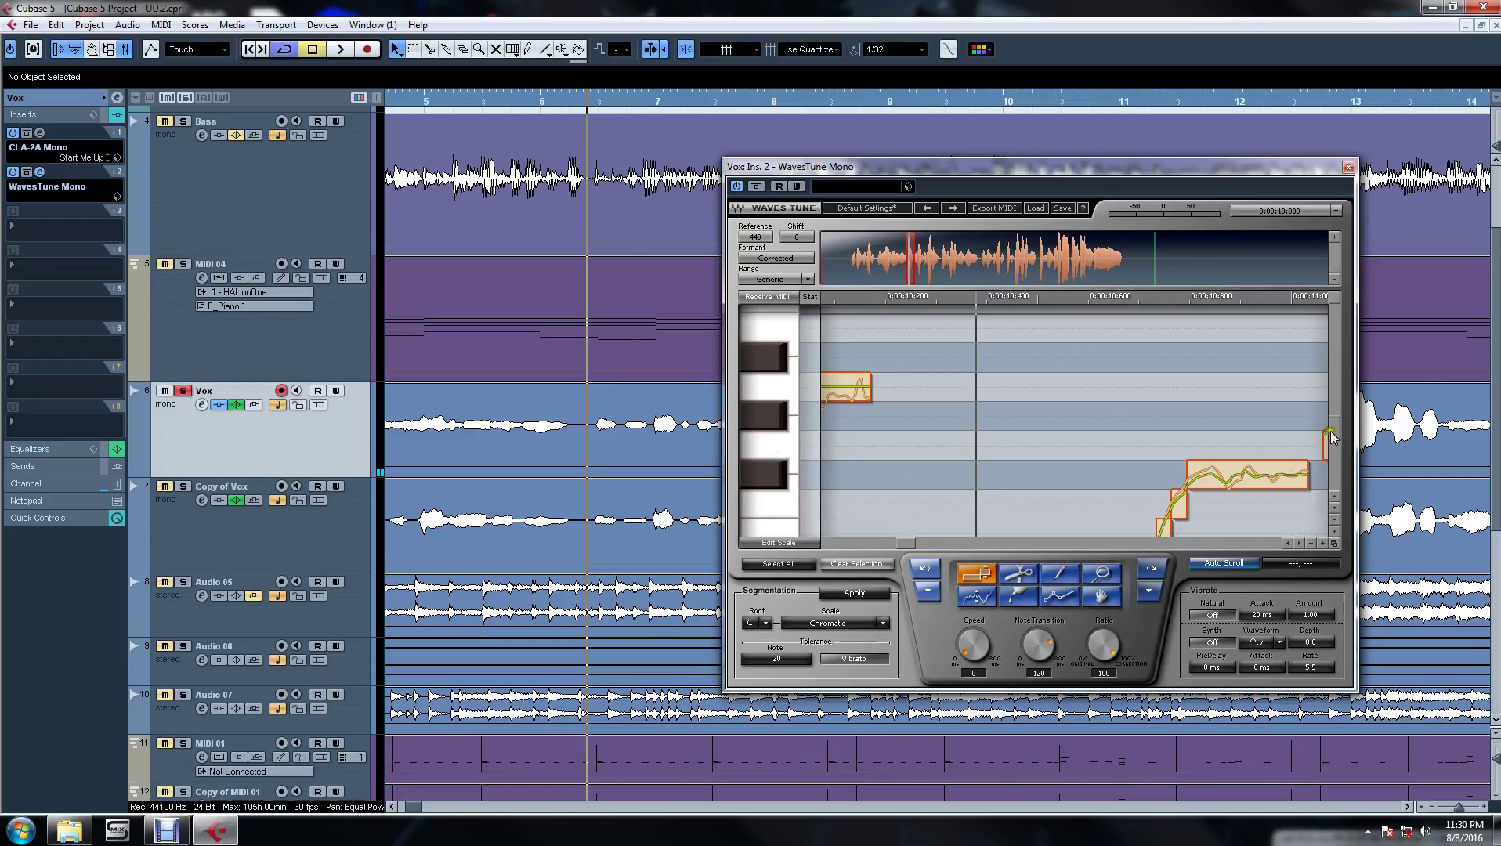
drag(1332, 437, 1336, 446)
drag(1084, 338, 1246, 533)
key(space)
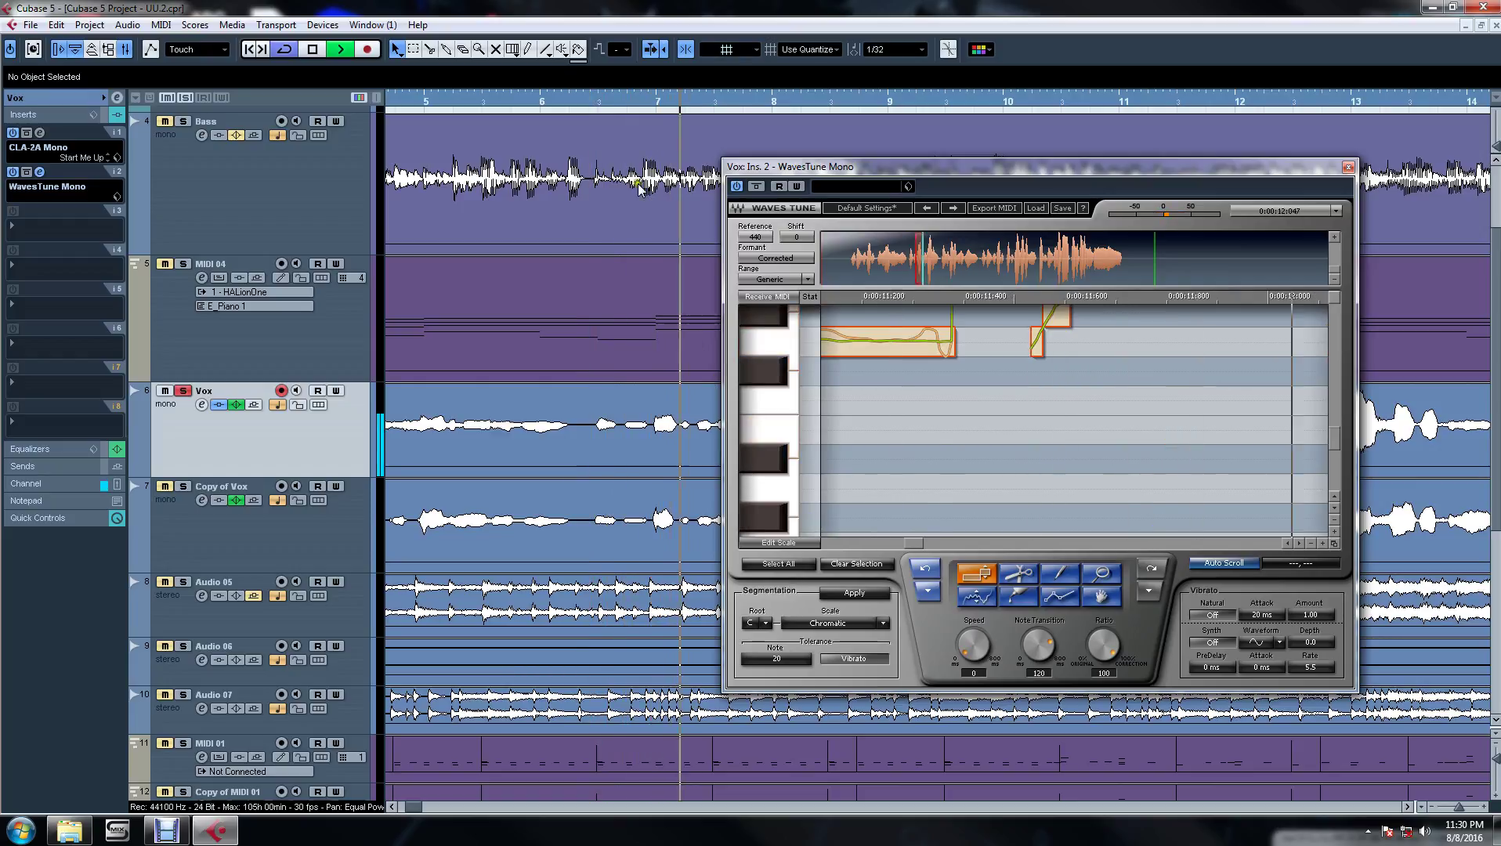
key(space)
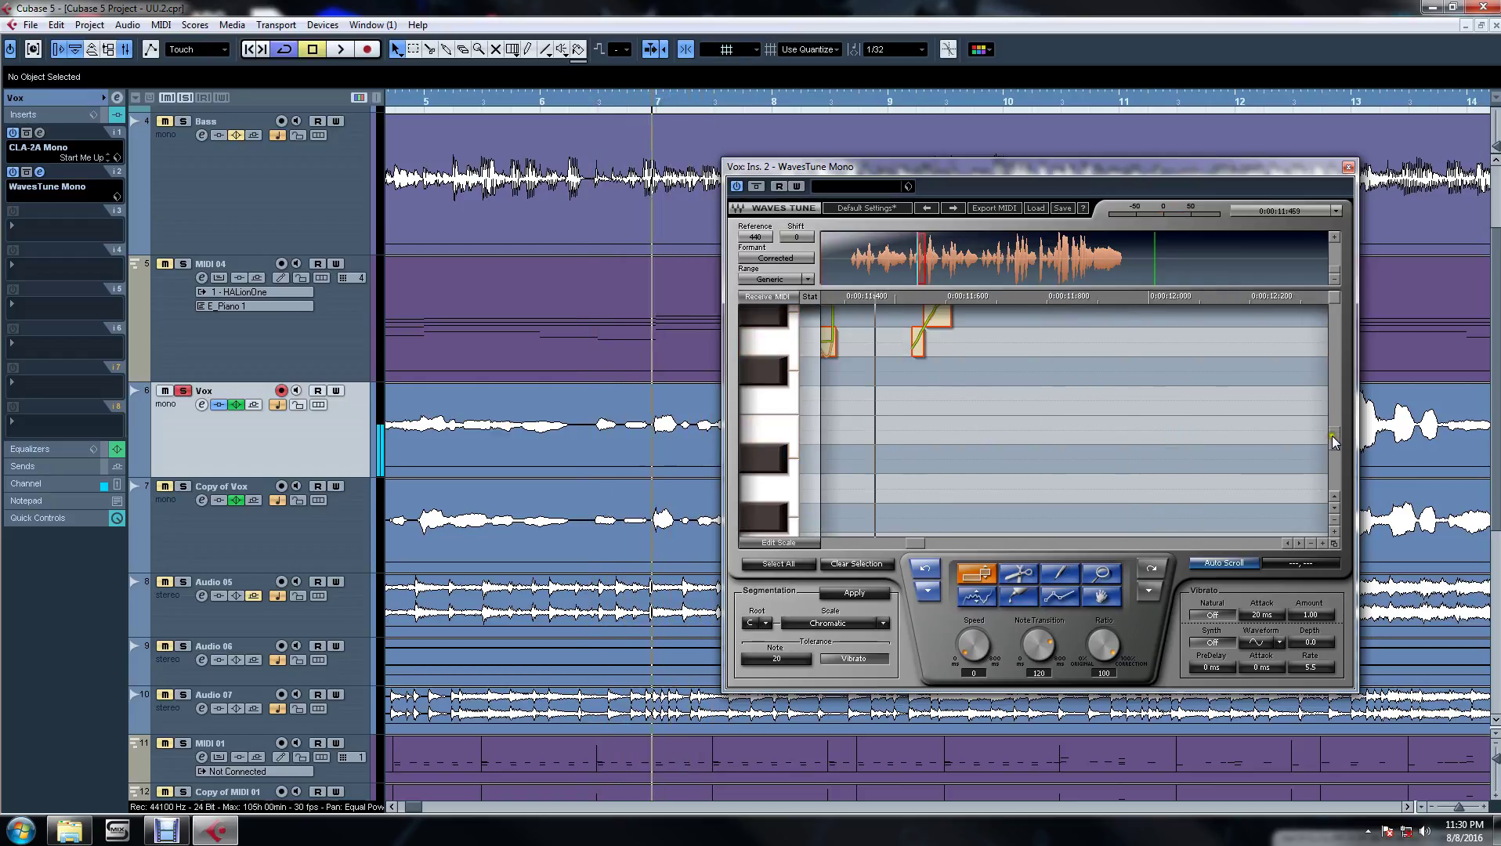
drag(1334, 438, 1334, 423)
key(space)
Step: Draw a smoother pitch curve with the pencil over the rising notes at about 11.7 s and play it back
click(1059, 573)
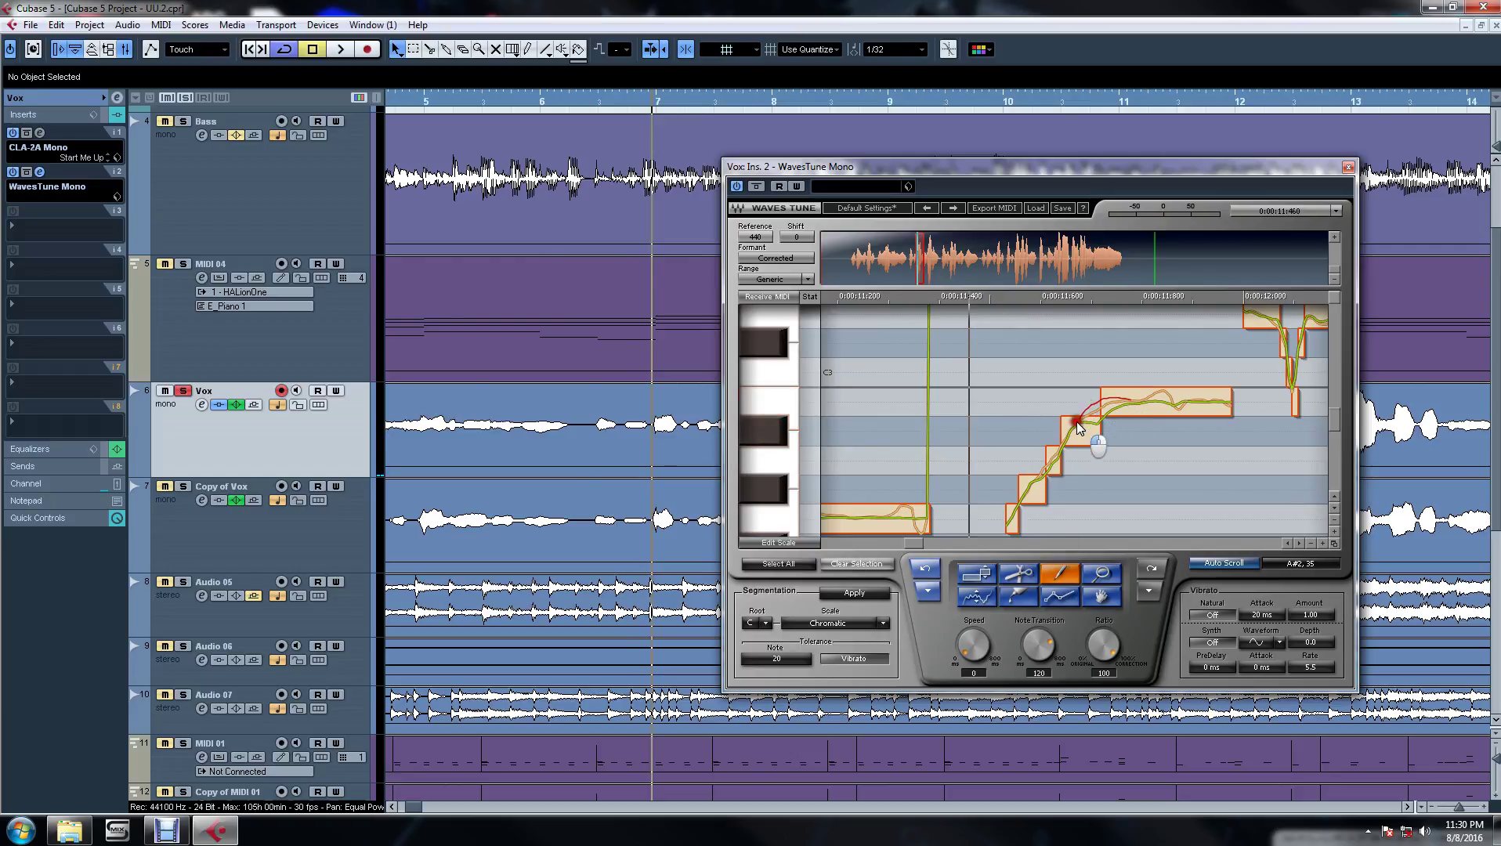
drag(1078, 423, 1074, 425)
key(space)
right_click(1078, 390)
click(1092, 406)
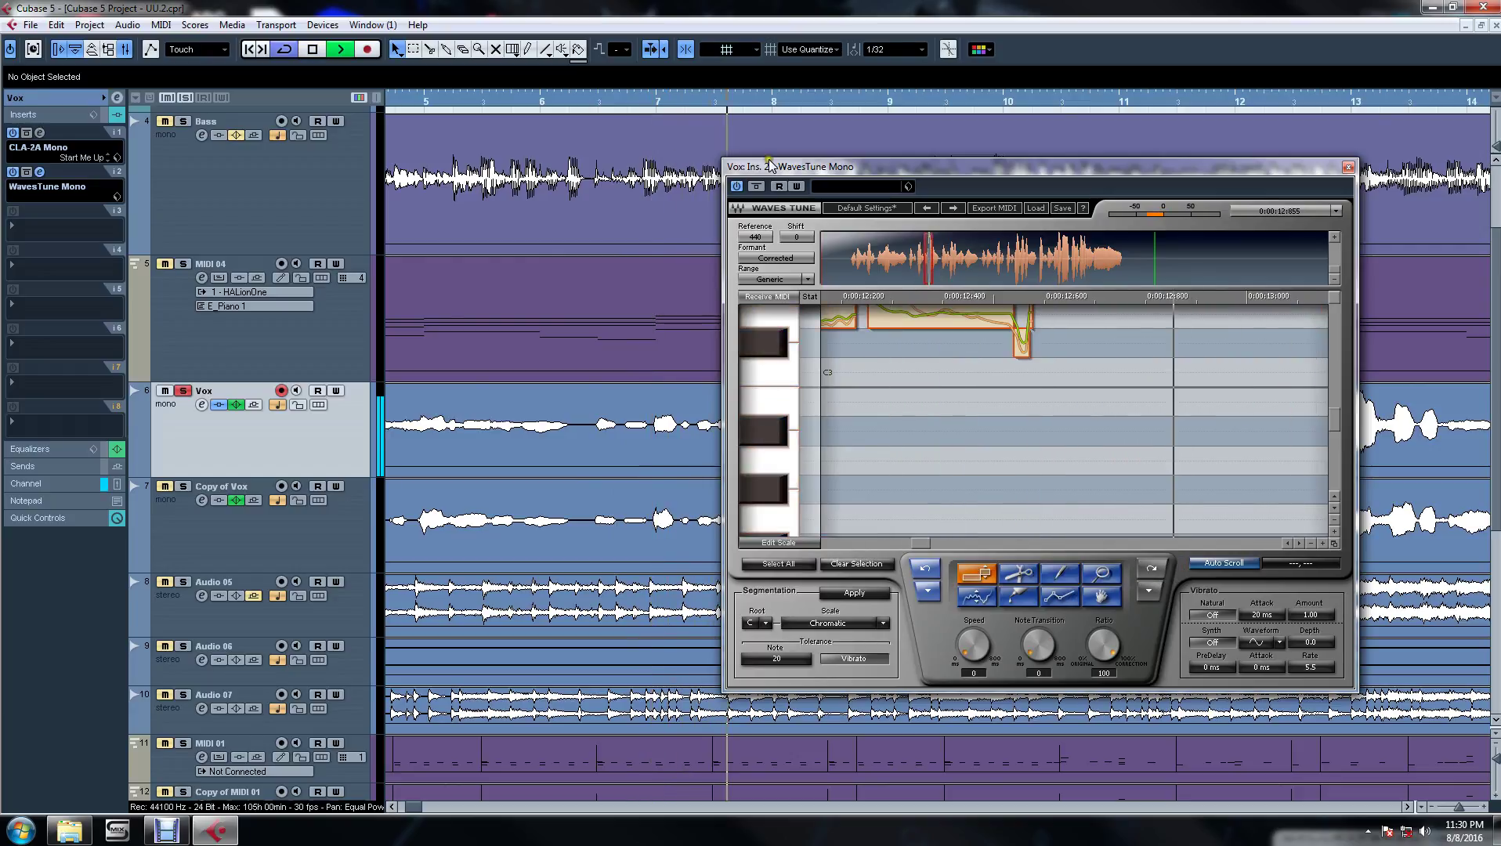
Step: Draw a new pitch curve from the low note up to the high note at about 15.3 to 15.6 s and audition it
drag(810, 169, 653, 227)
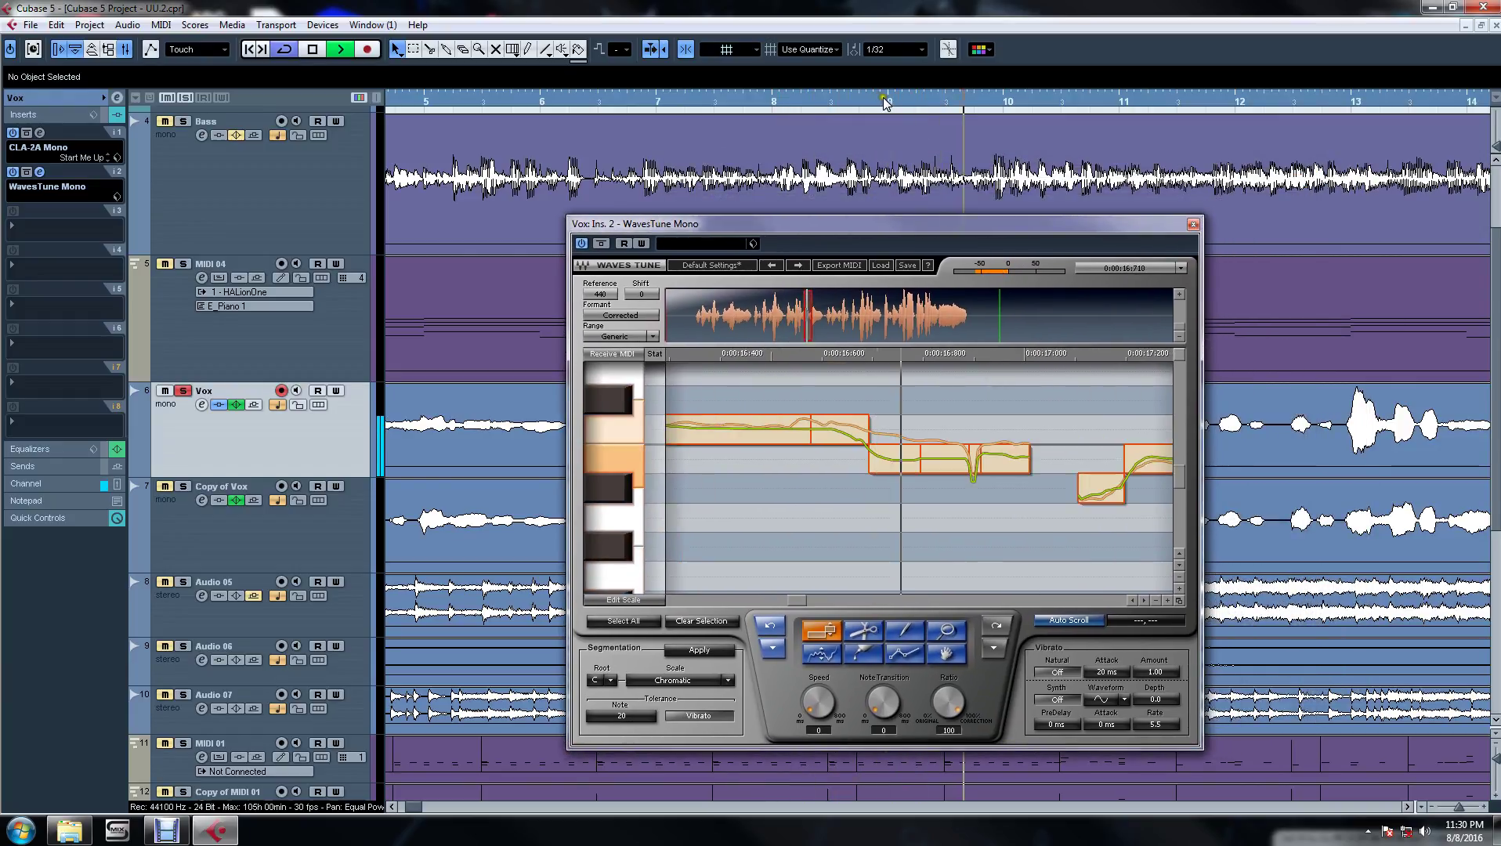
key(space)
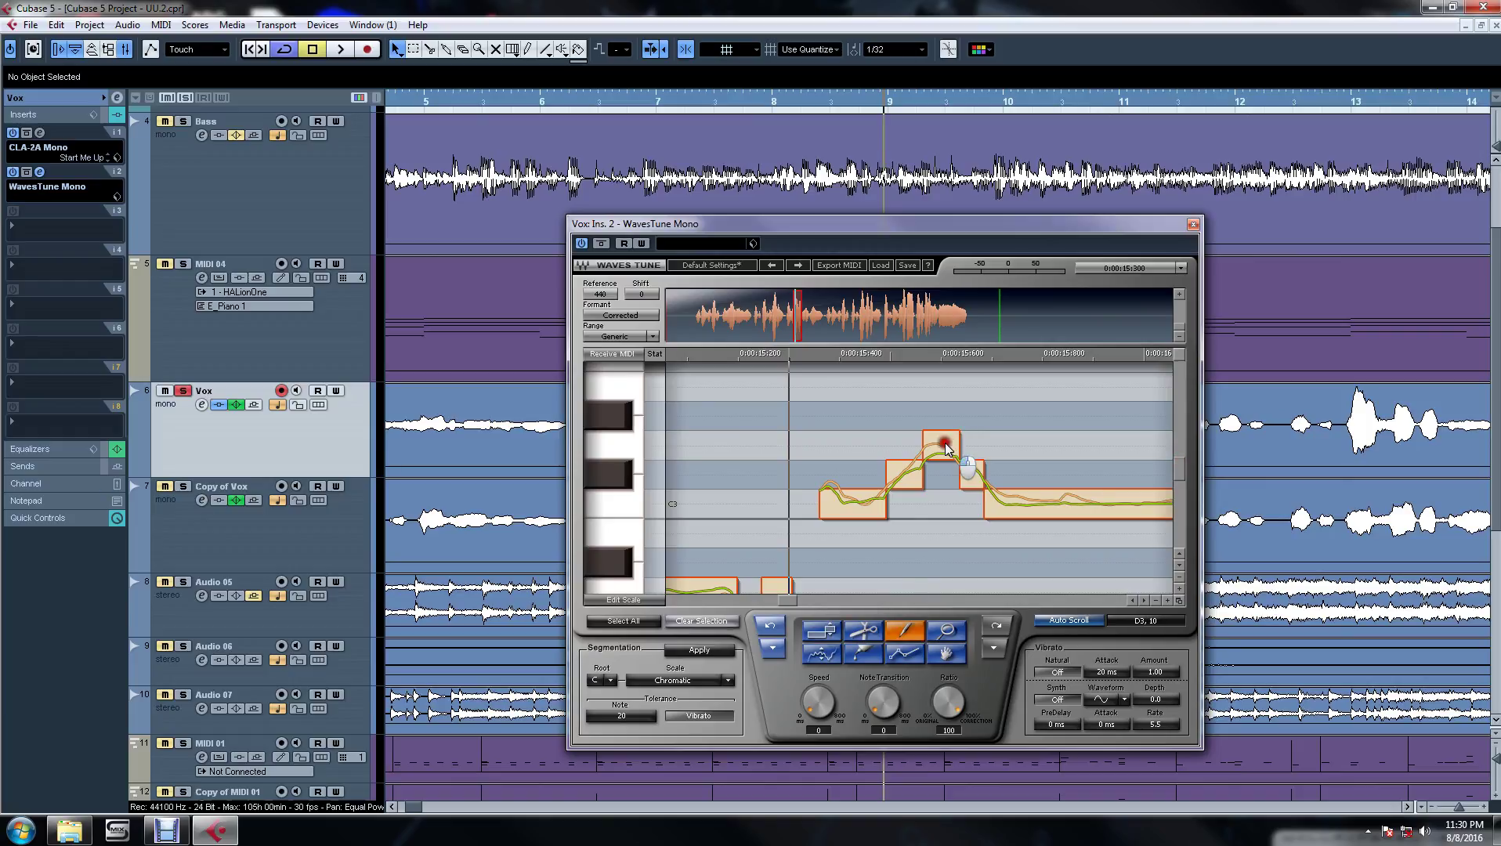
drag(828, 503, 818, 502)
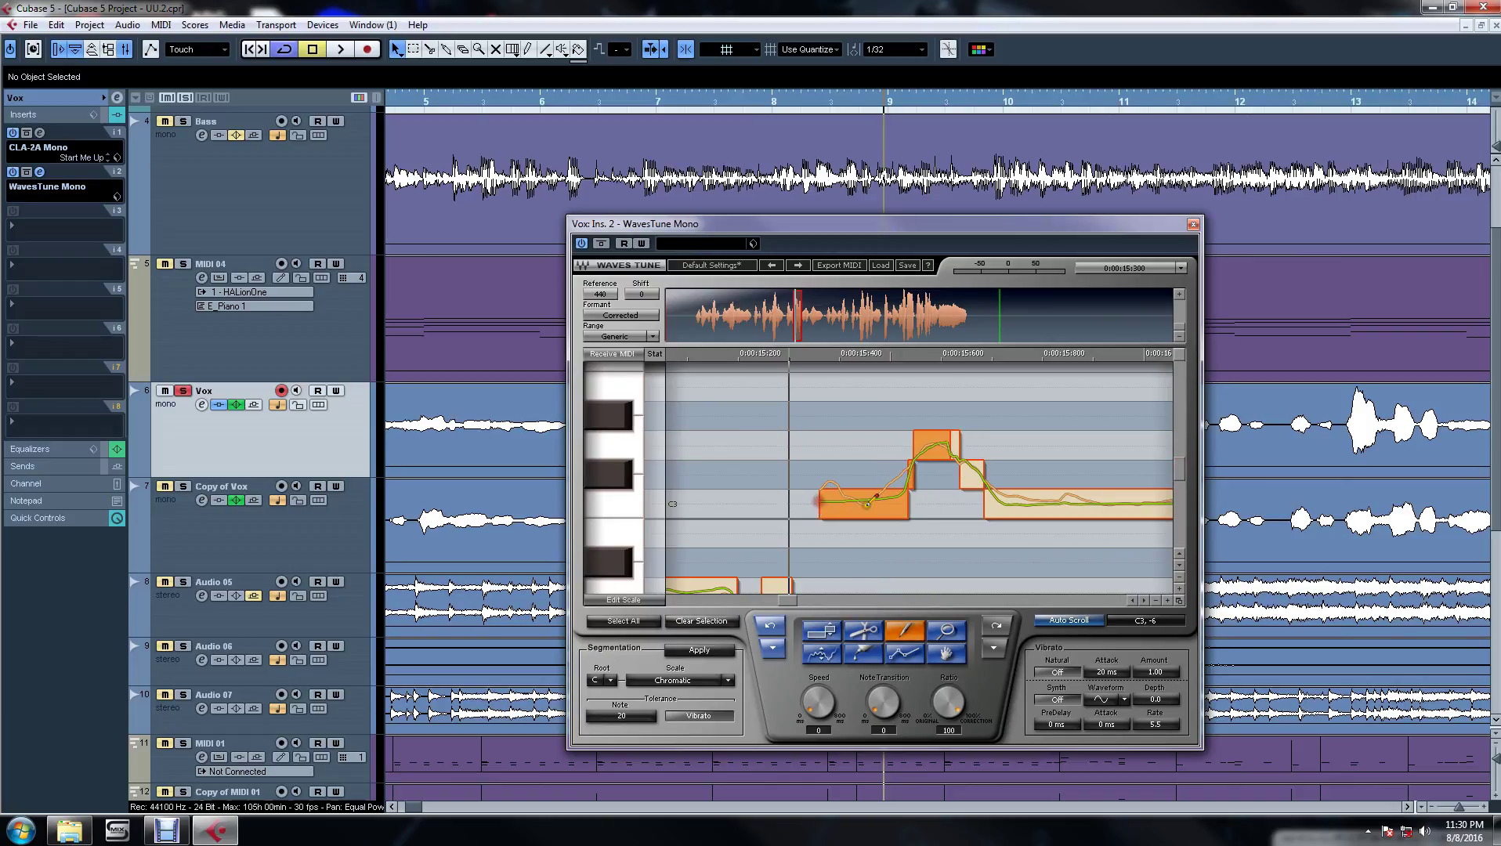
key(space)
right_click(934, 449)
click(942, 456)
key(space)
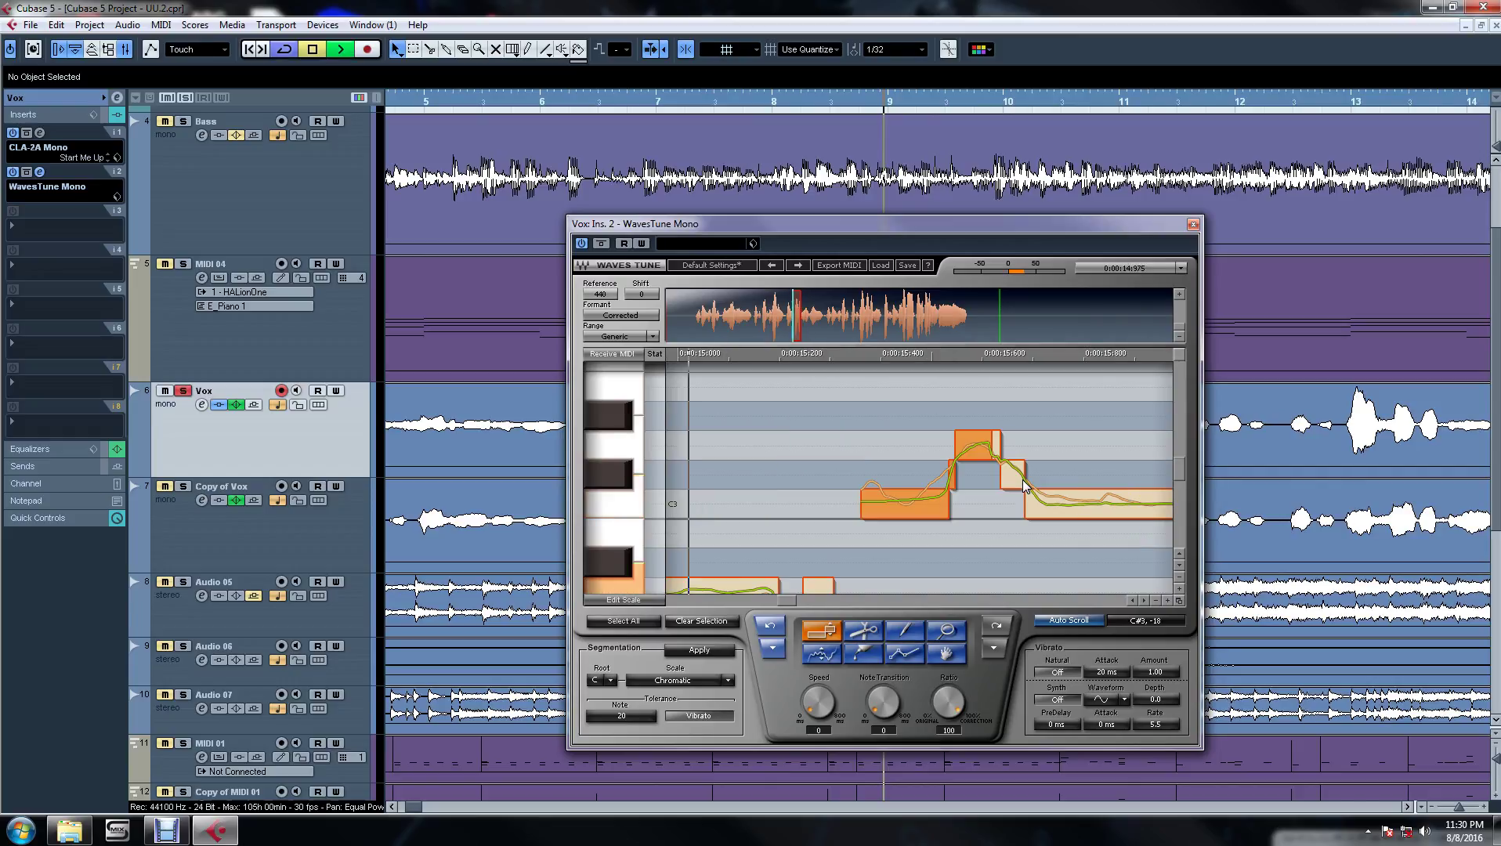
Step: Redraw the pitch curve over the end of the low note and the high note at about 15.5 s, and replay the phrase
click(905, 633)
click(986, 453)
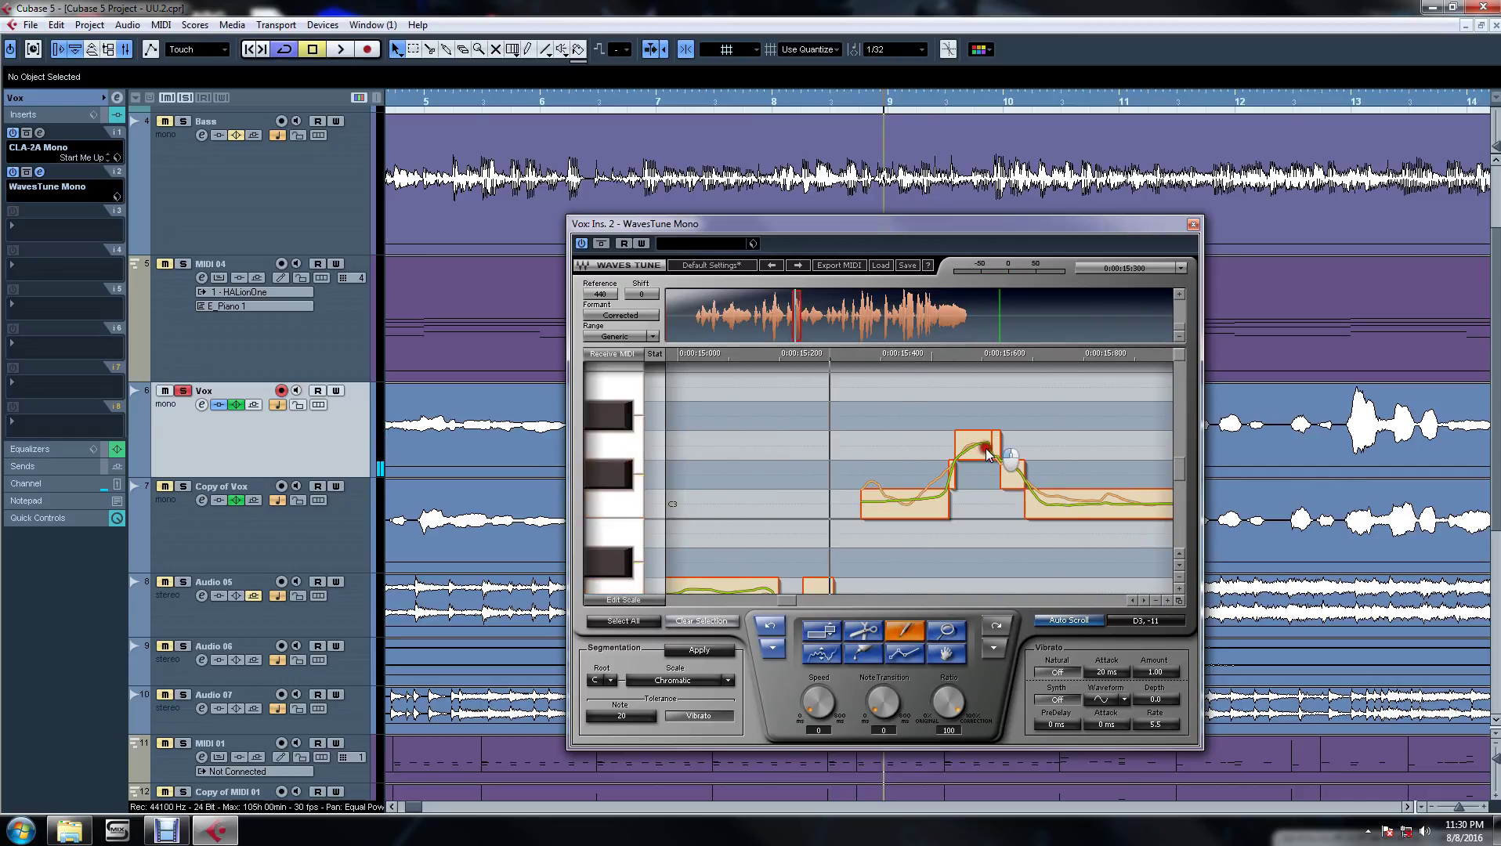
drag(932, 501, 893, 502)
key(space)
right_click(908, 441)
key(space)
key(space)
click(917, 627)
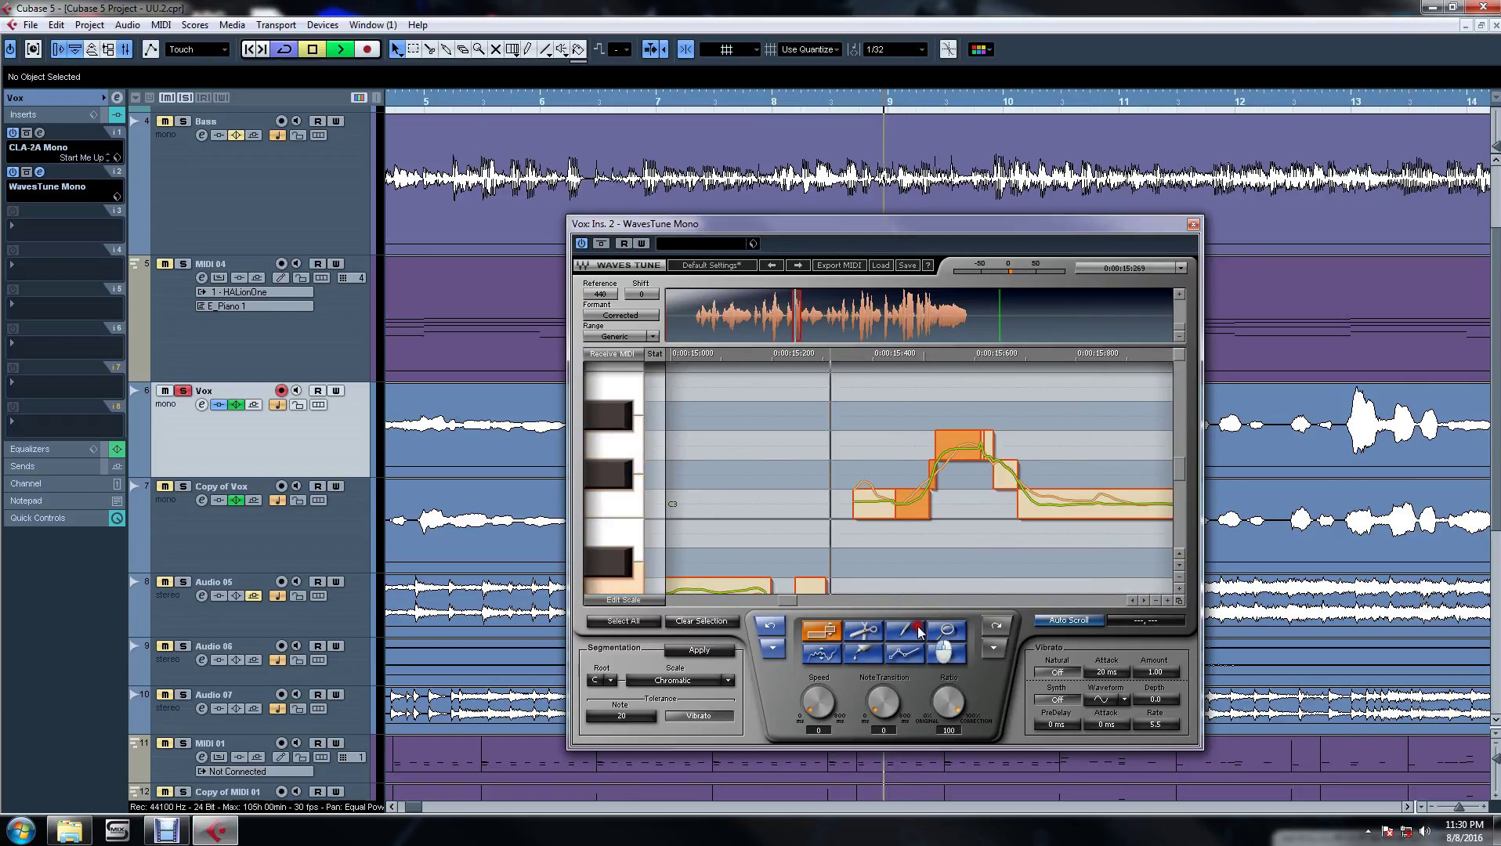
click(918, 630)
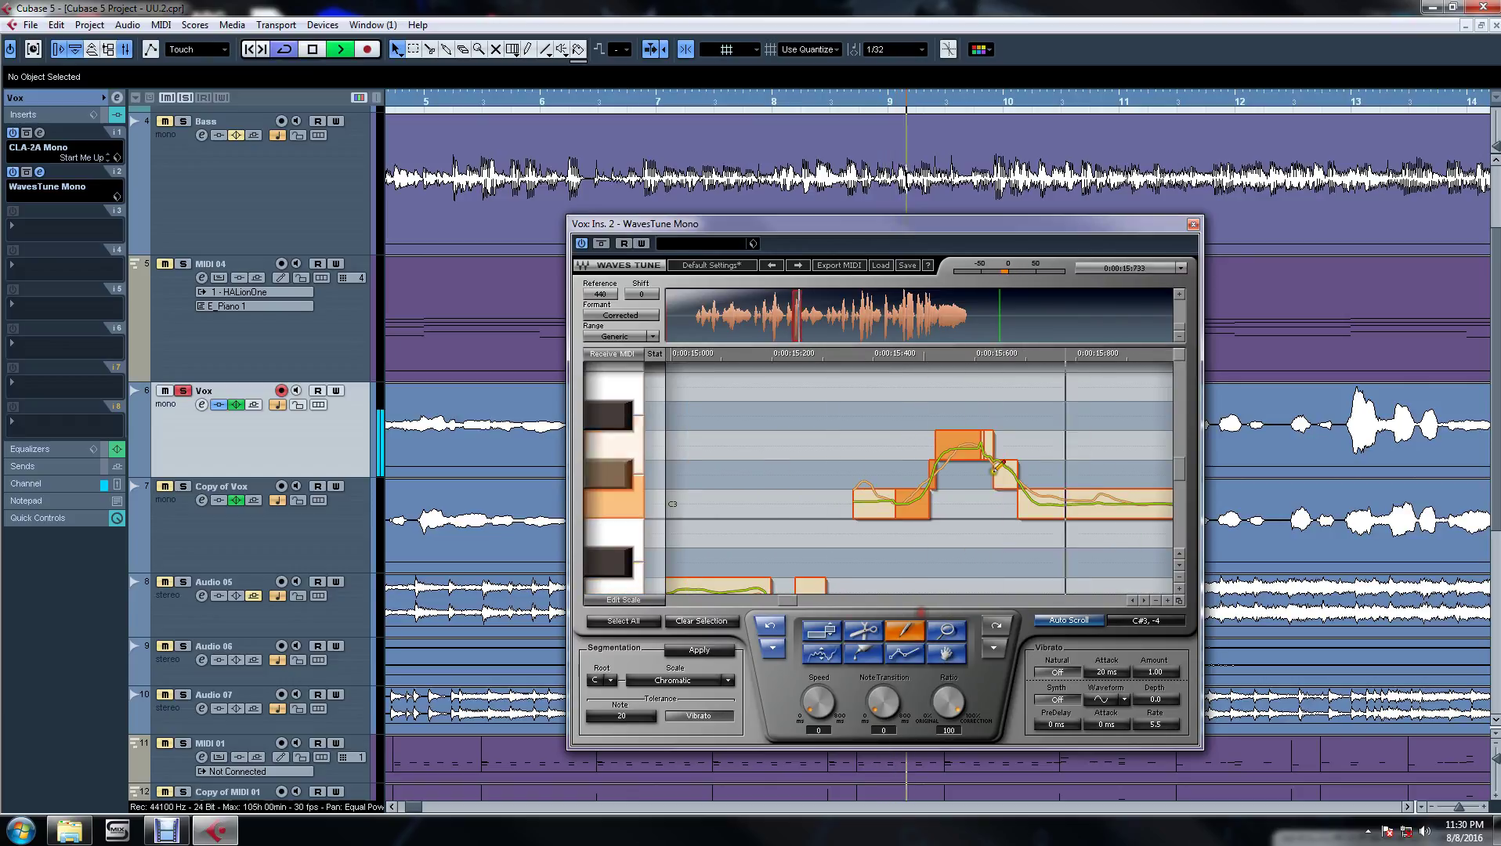
Step: Audition the vocal phrase from bar 11 in WavesTune Mono and examine the notes between about 19.2 and 20 s
click(1193, 224)
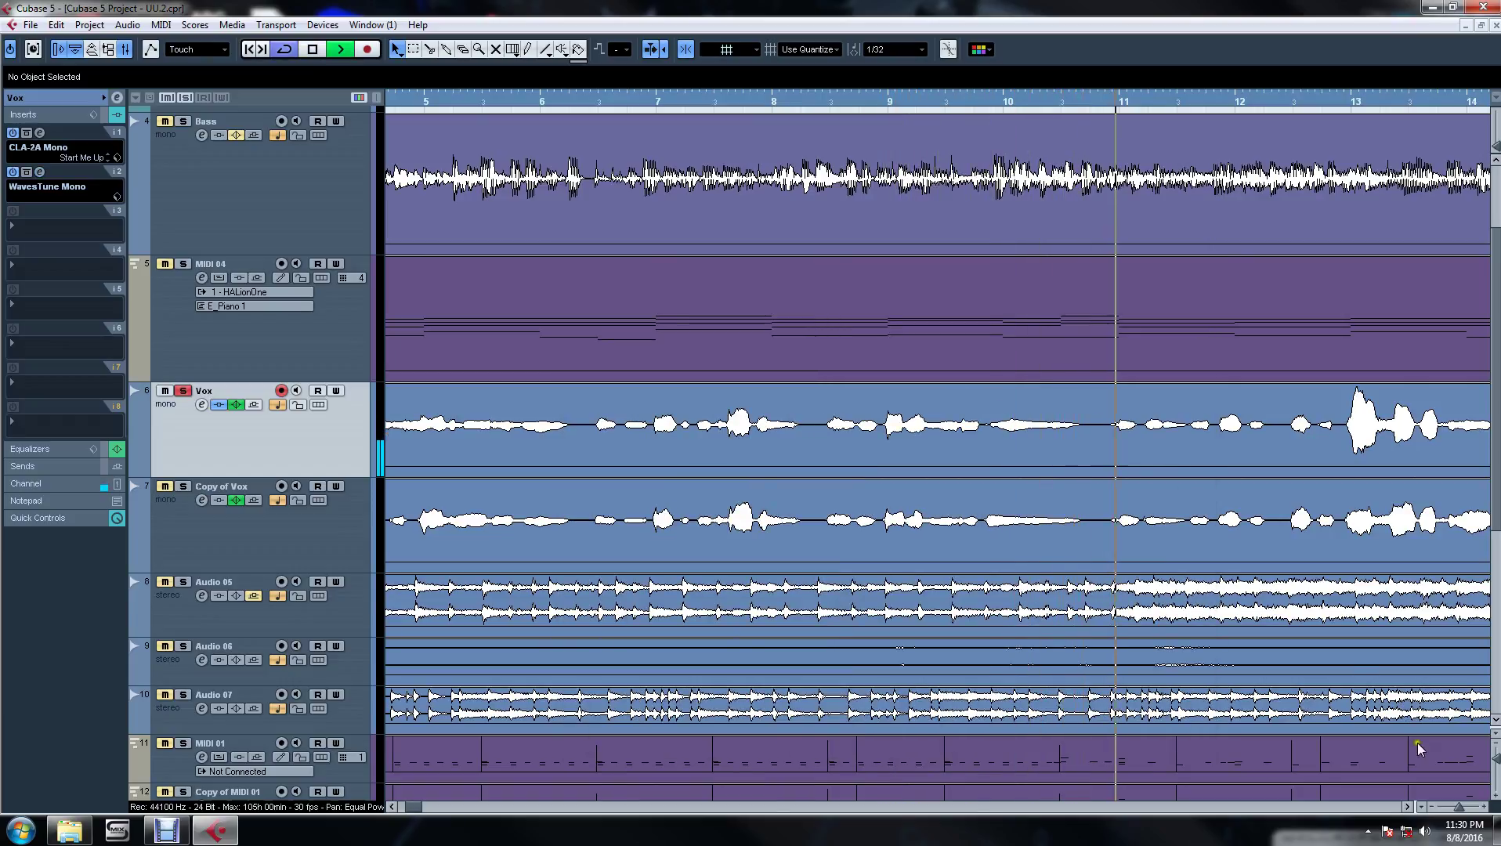
click(1117, 106)
click(42, 172)
key(space)
key(space)
key(space)
drag(1181, 474, 1181, 501)
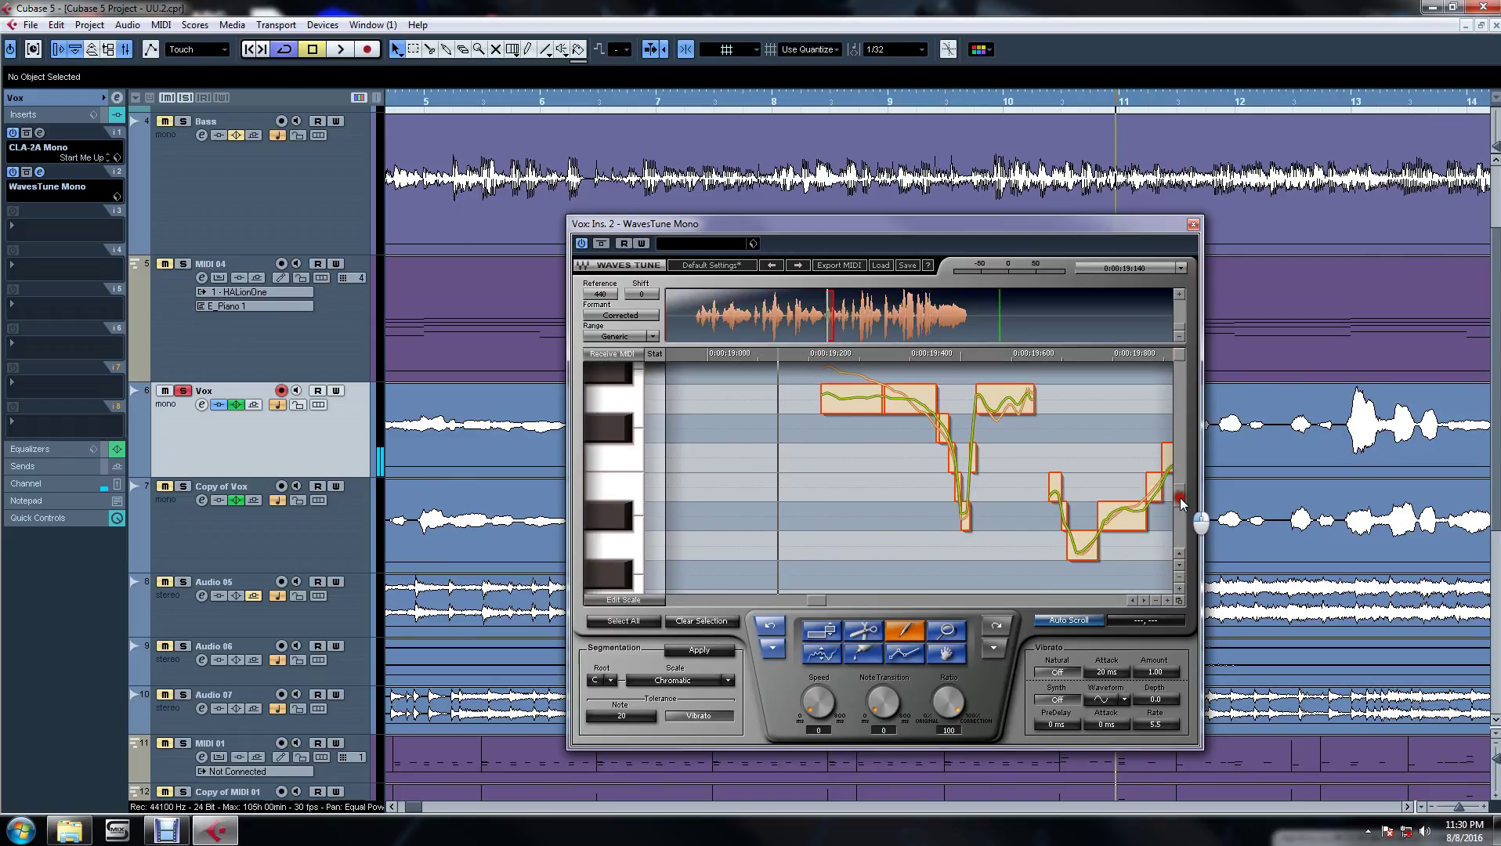
click(1143, 600)
click(1142, 600)
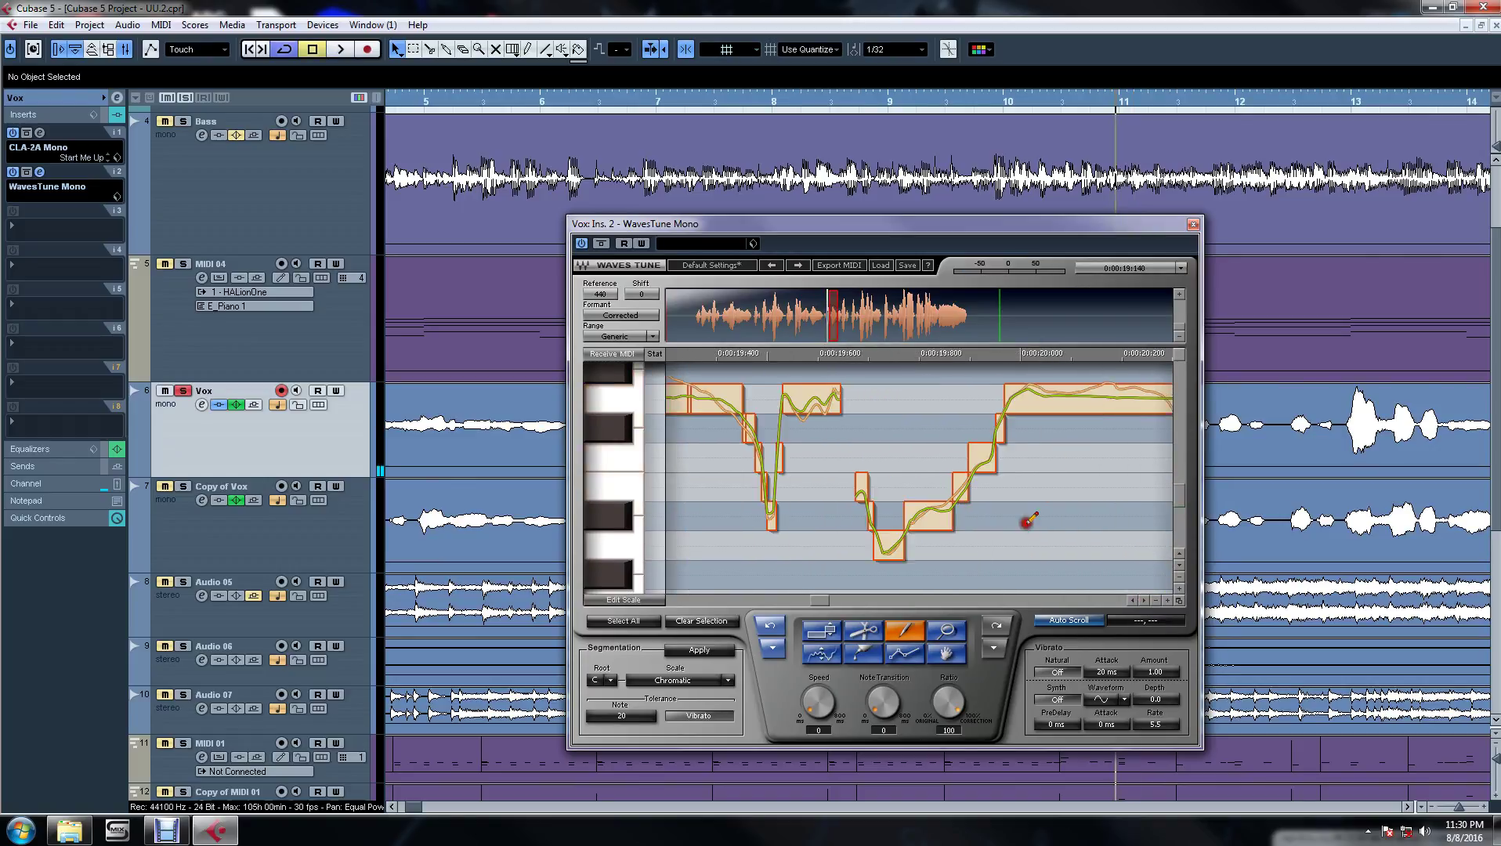
click(707, 356)
key(space)
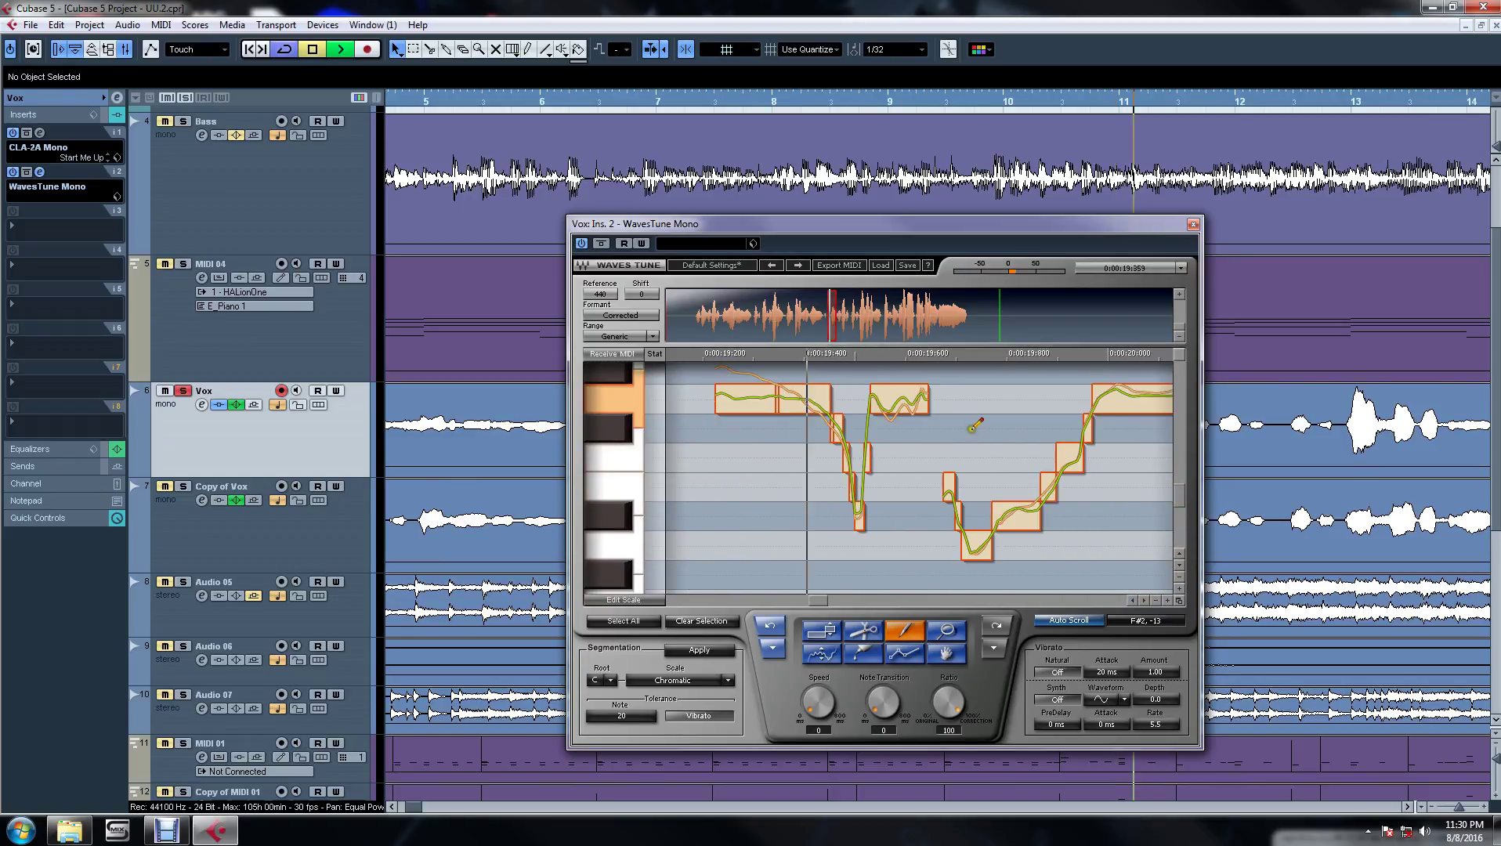
key(space)
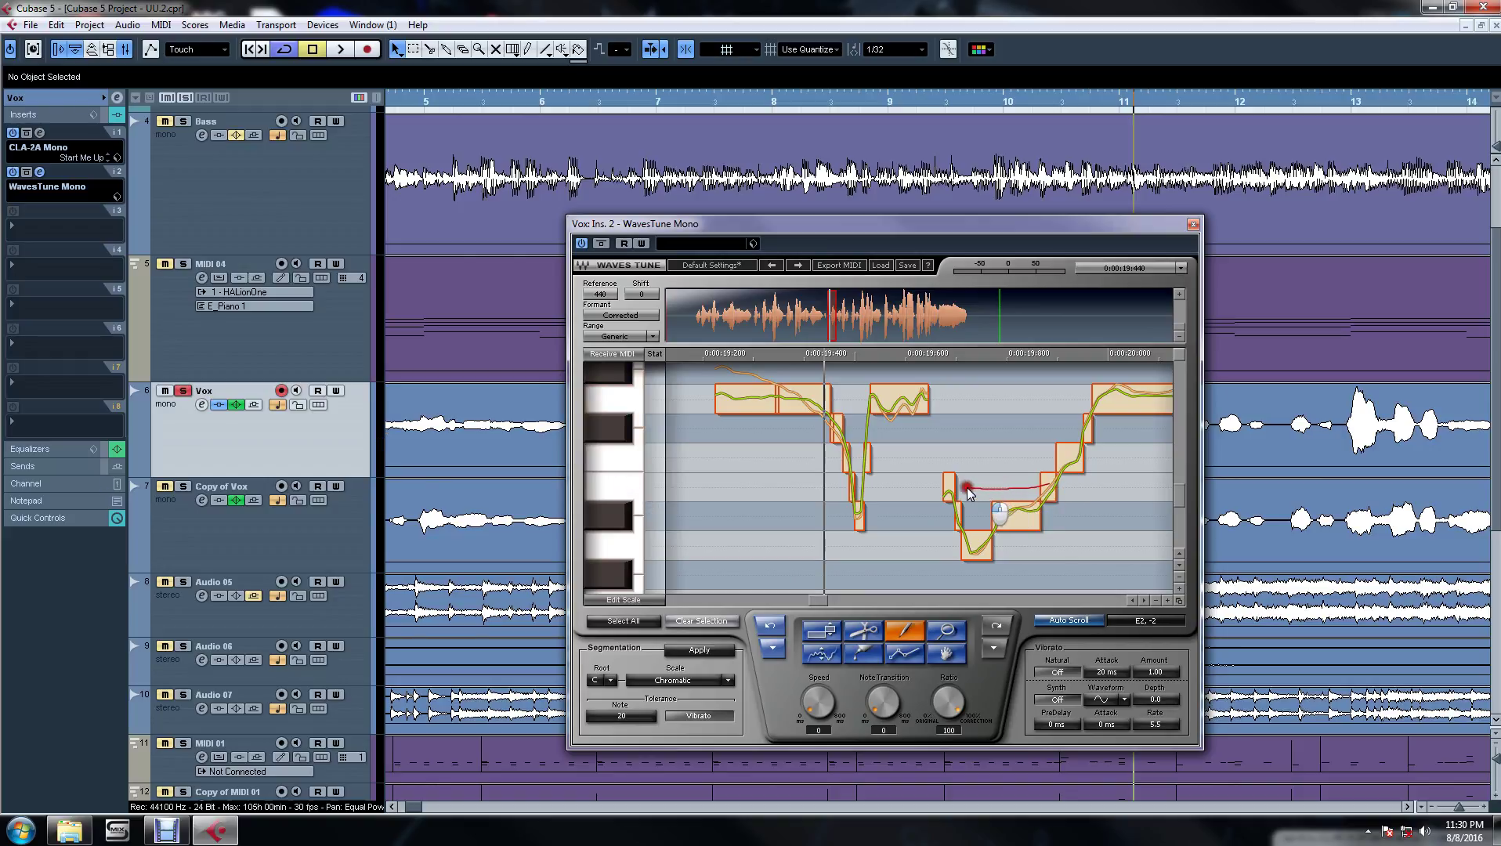
Step: Draw a nearly flat pitch line at E2 over the dipping notes at about 19.6 to 19.85 s
drag(968, 492, 952, 490)
right_click(971, 433)
click(979, 445)
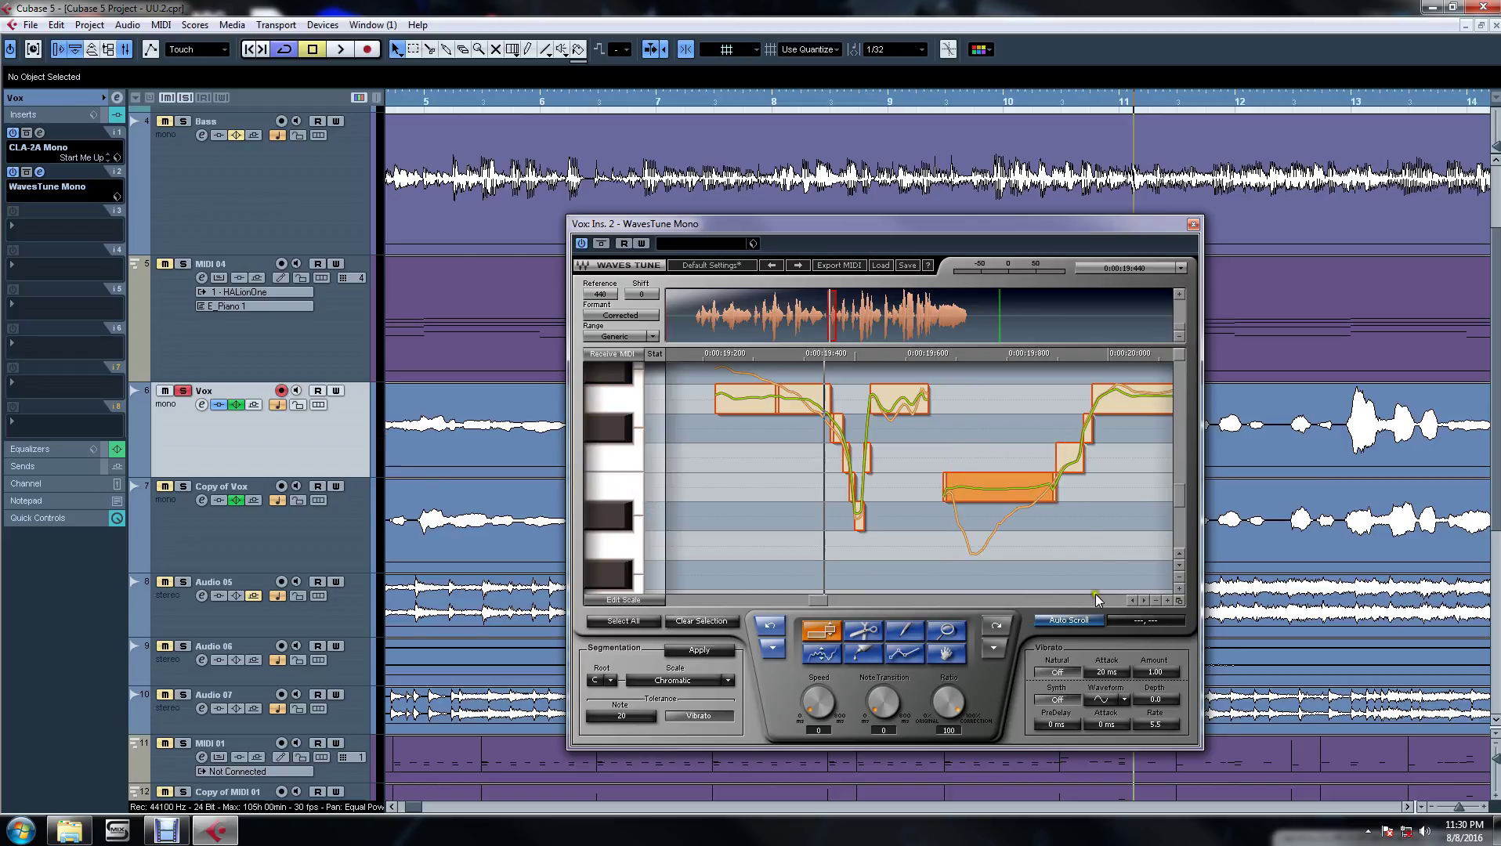
Step: Draw a flatter pitch curve over the start of the long note at about 20 s and audition the correction
click(1143, 602)
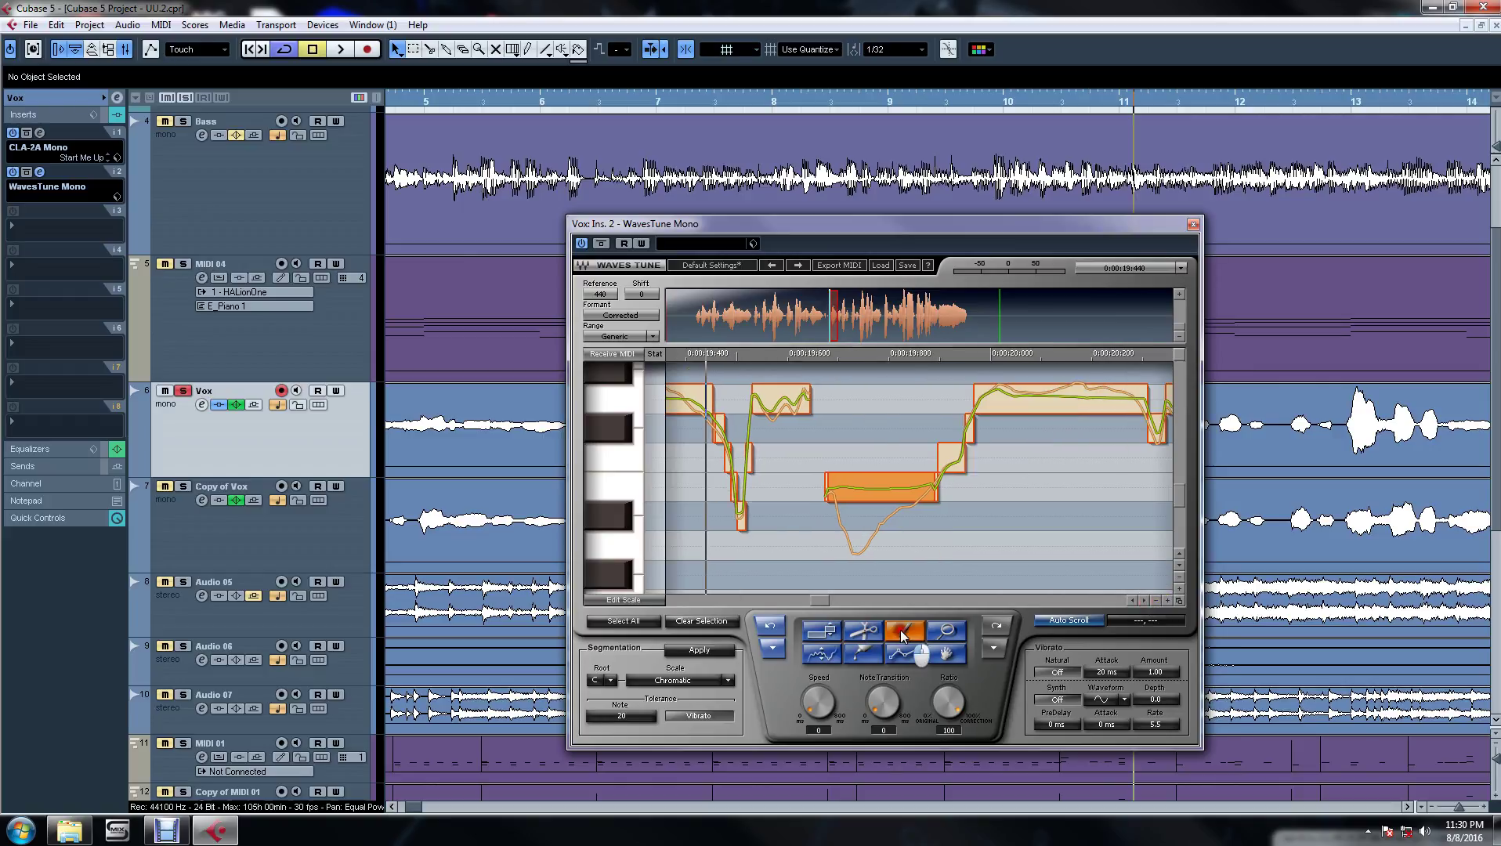
drag(1043, 398, 970, 415)
key(space)
right_click(1027, 428)
click(1035, 439)
key(space)
key(space)
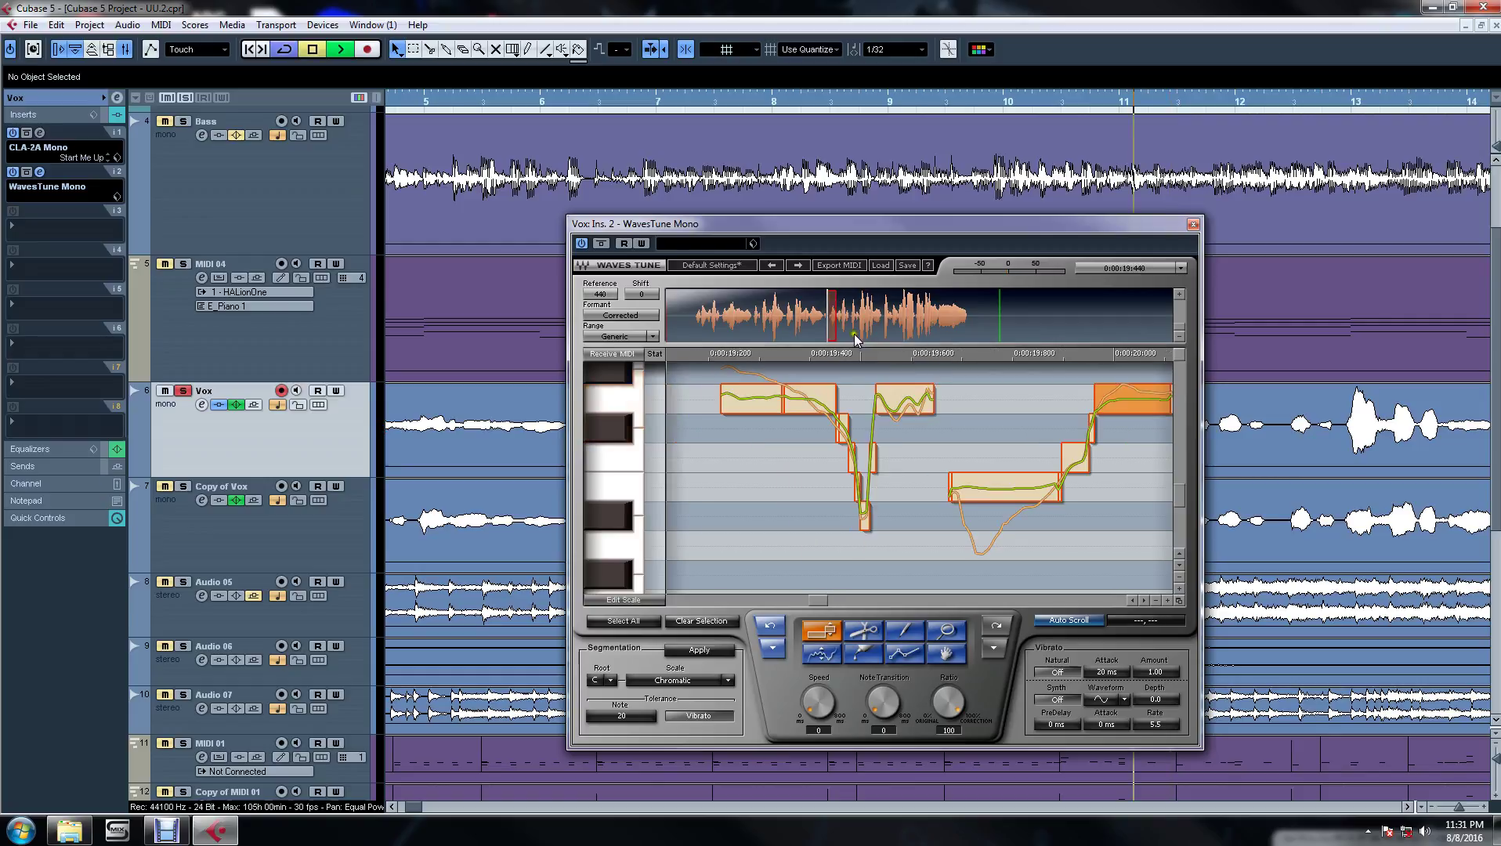
Step: Play the tuned vocal from bar 10 through to its last phrase with the WavesTune window closed
click(996, 100)
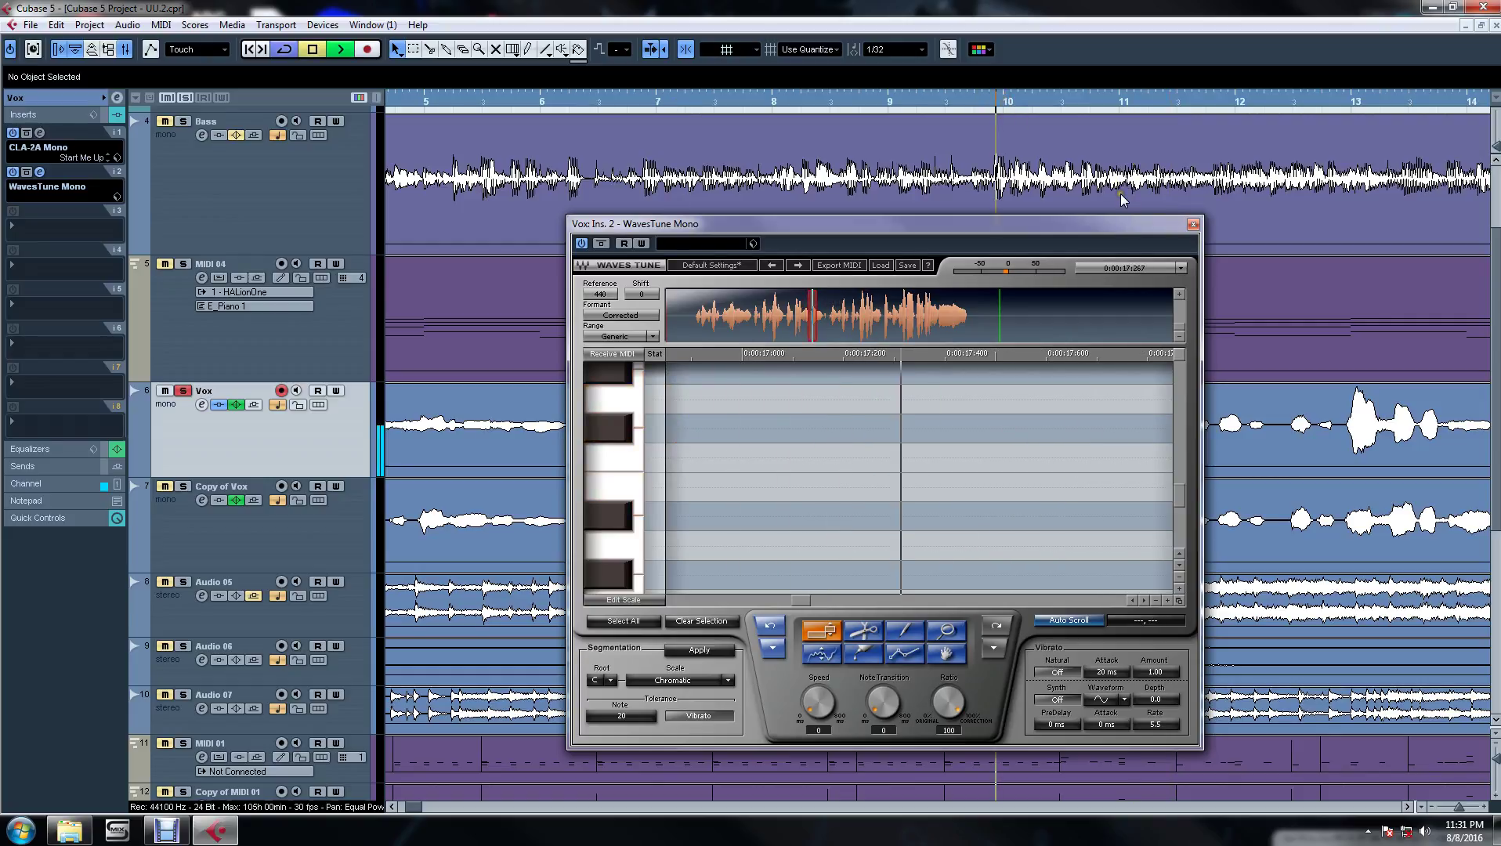
click(1193, 224)
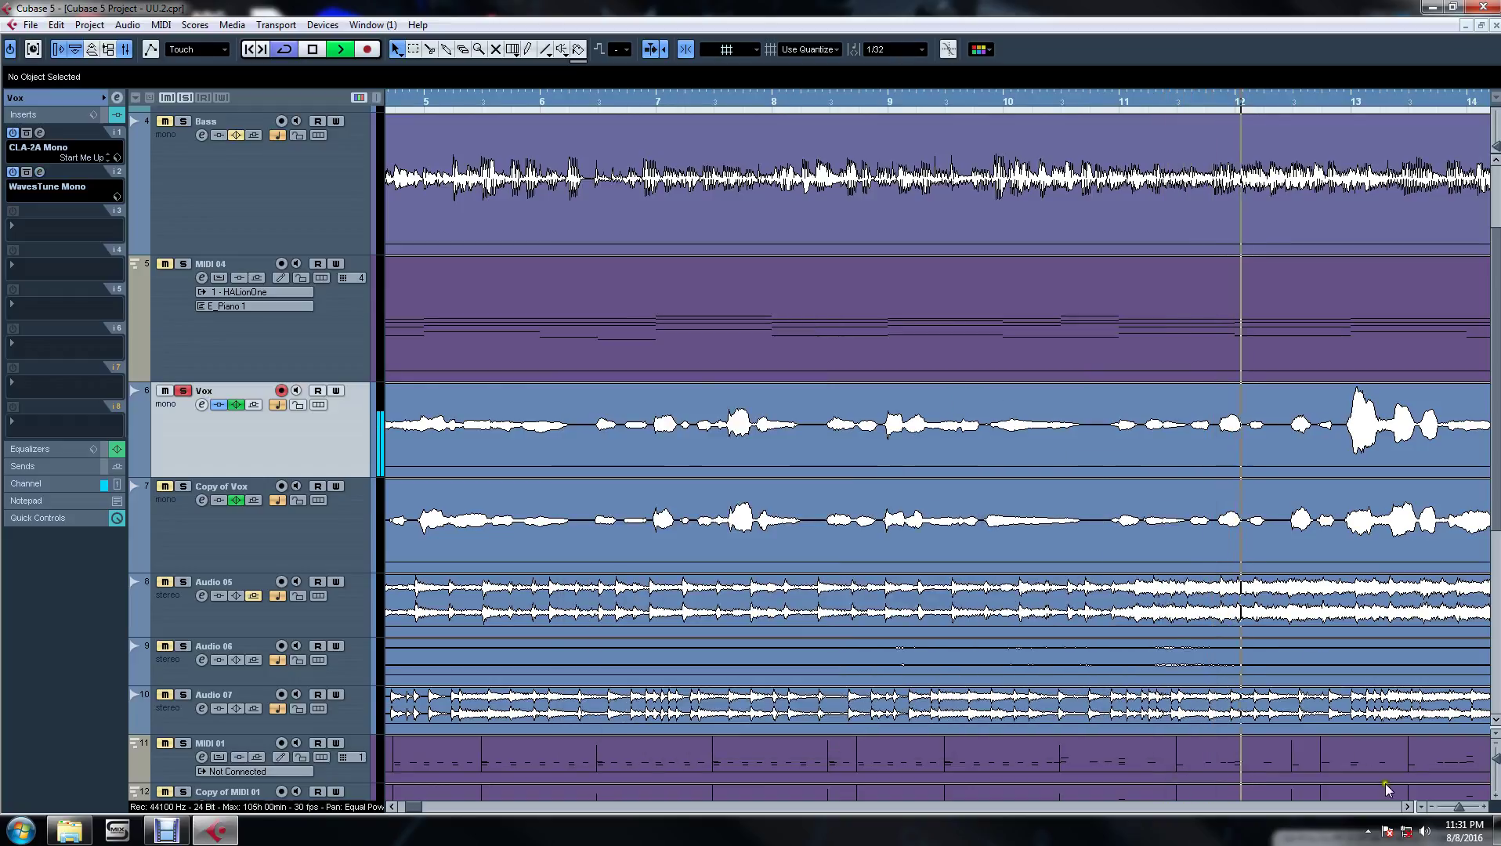
click(1430, 809)
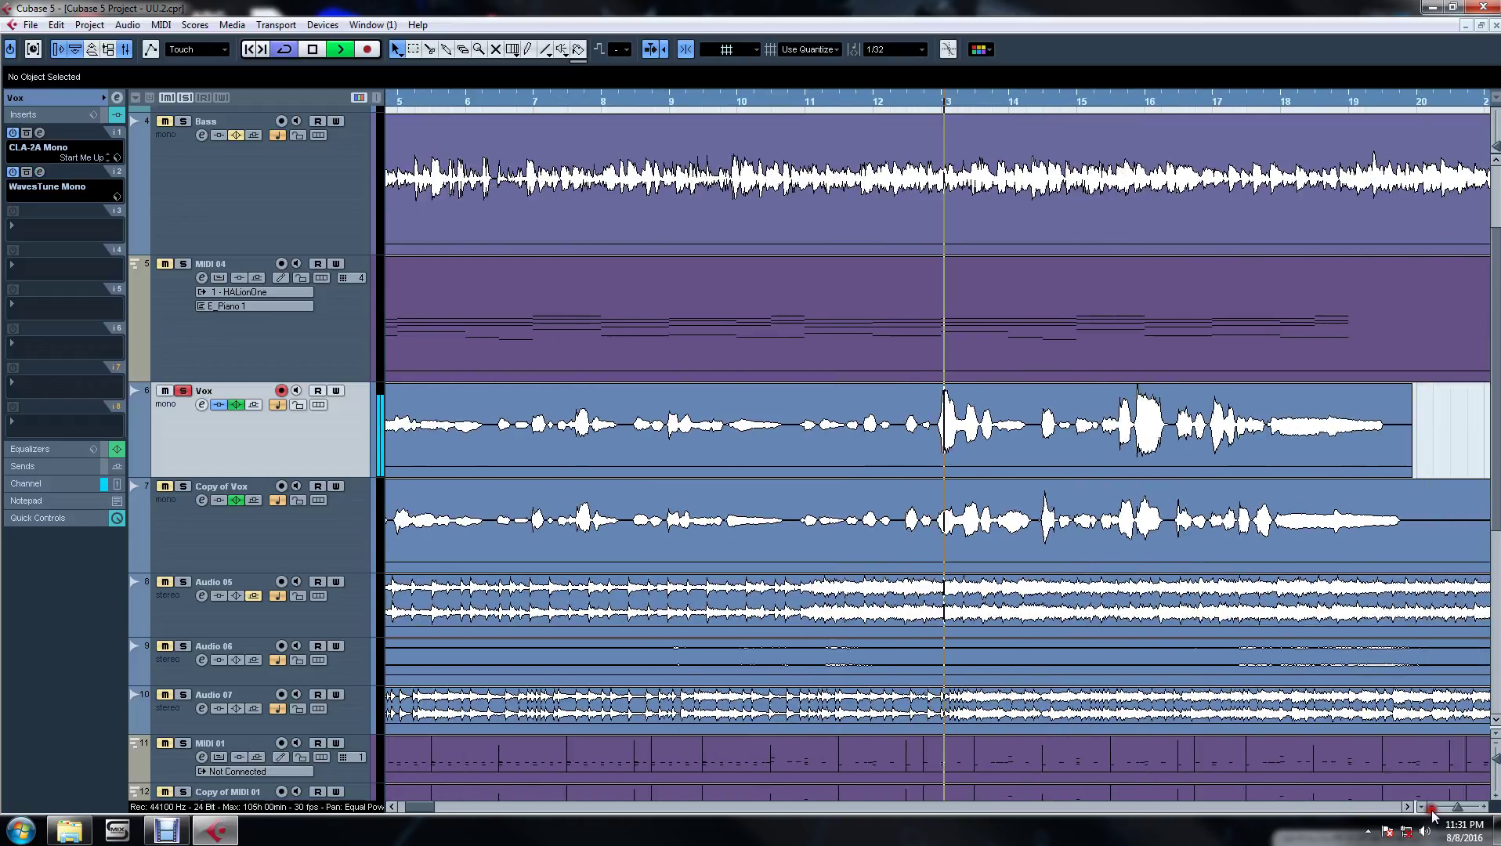
click(1408, 808)
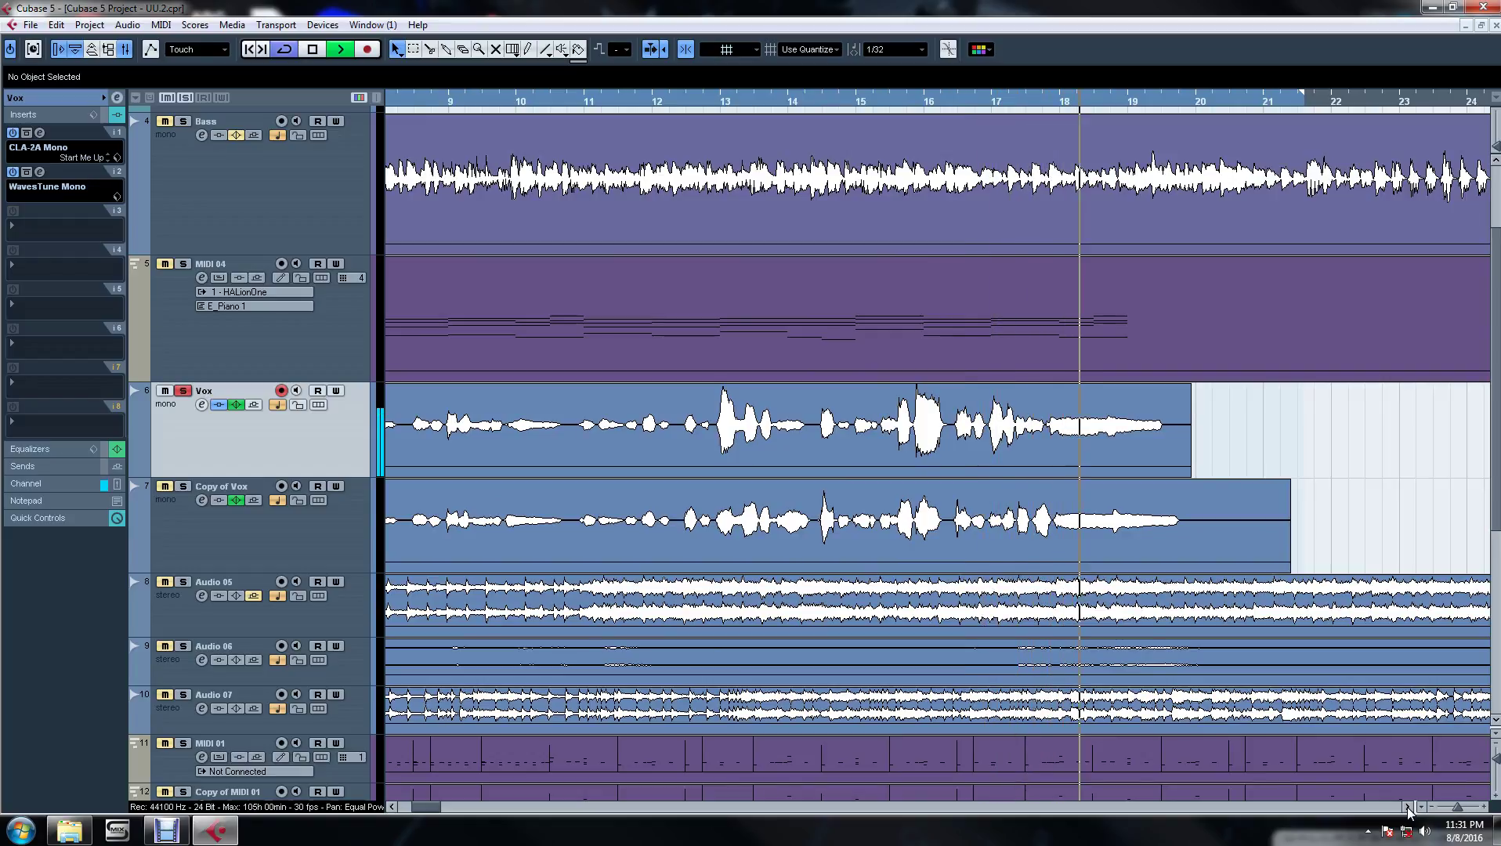
key(space)
Step: Play the soloed MIDI 04 track from just before bar 3 and open its part in the Key Editor
drag(436, 809, 416, 804)
click(511, 97)
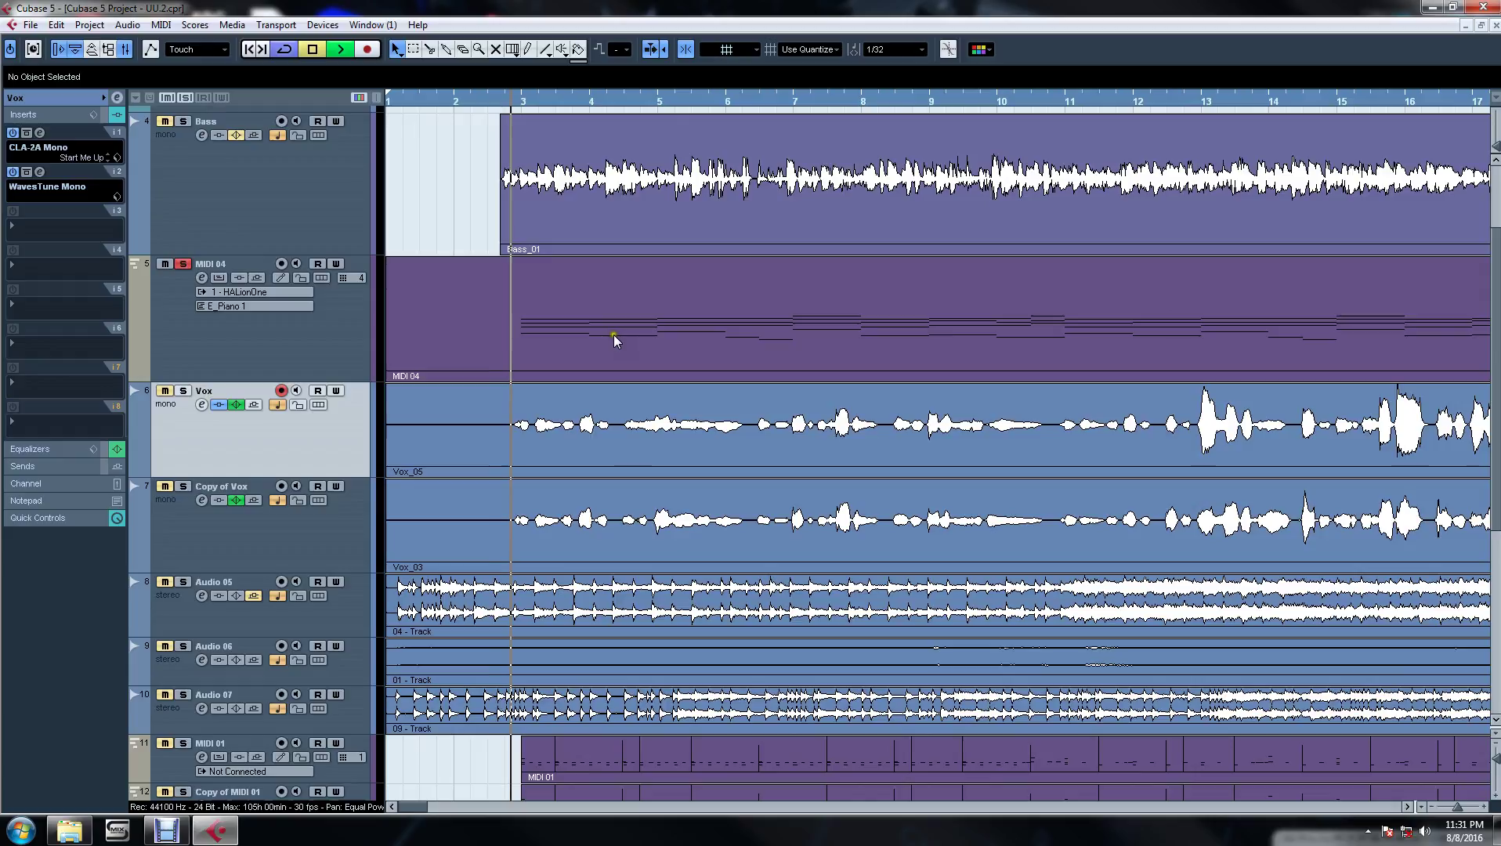
key(space)
click(704, 339)
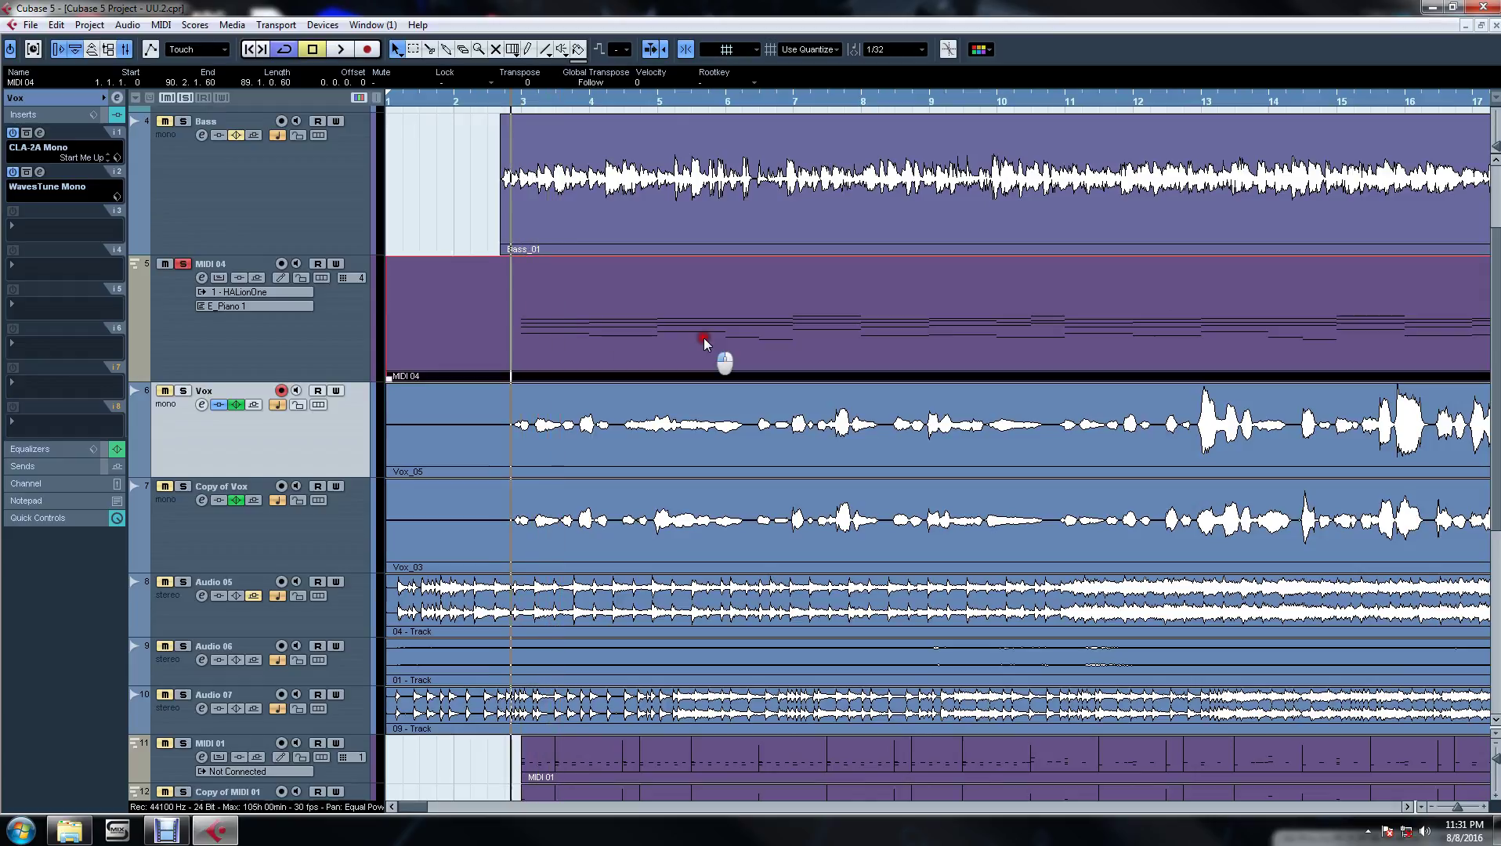
double_click(704, 338)
Step: Examine the chord notes from bar 3 with the chord display, play them, and close the Key Editor
click(1431, 806)
click(771, 101)
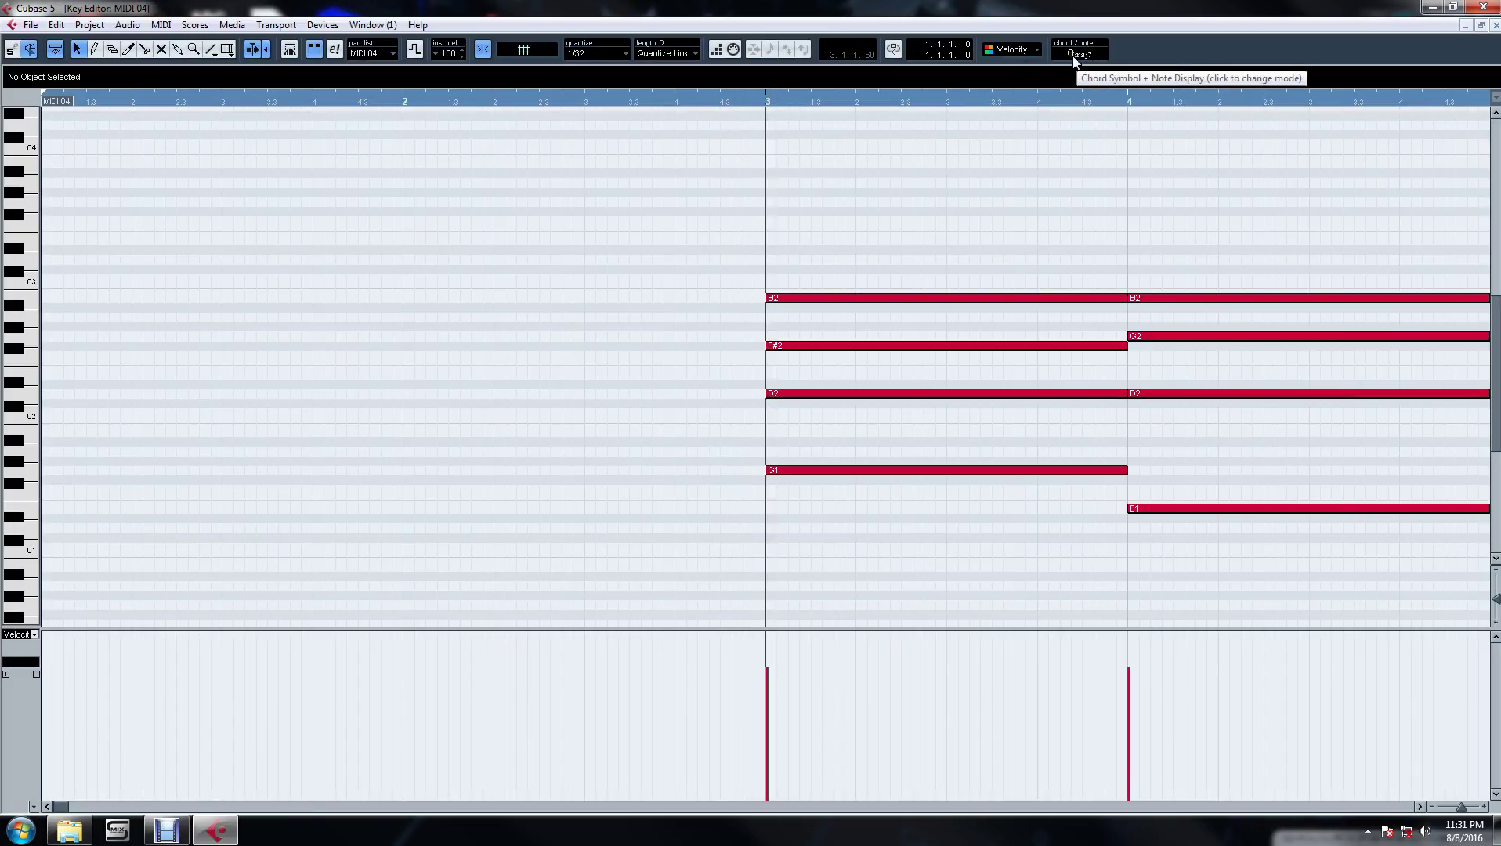
key(space)
key(space)
click(697, 101)
key(space)
click(1494, 25)
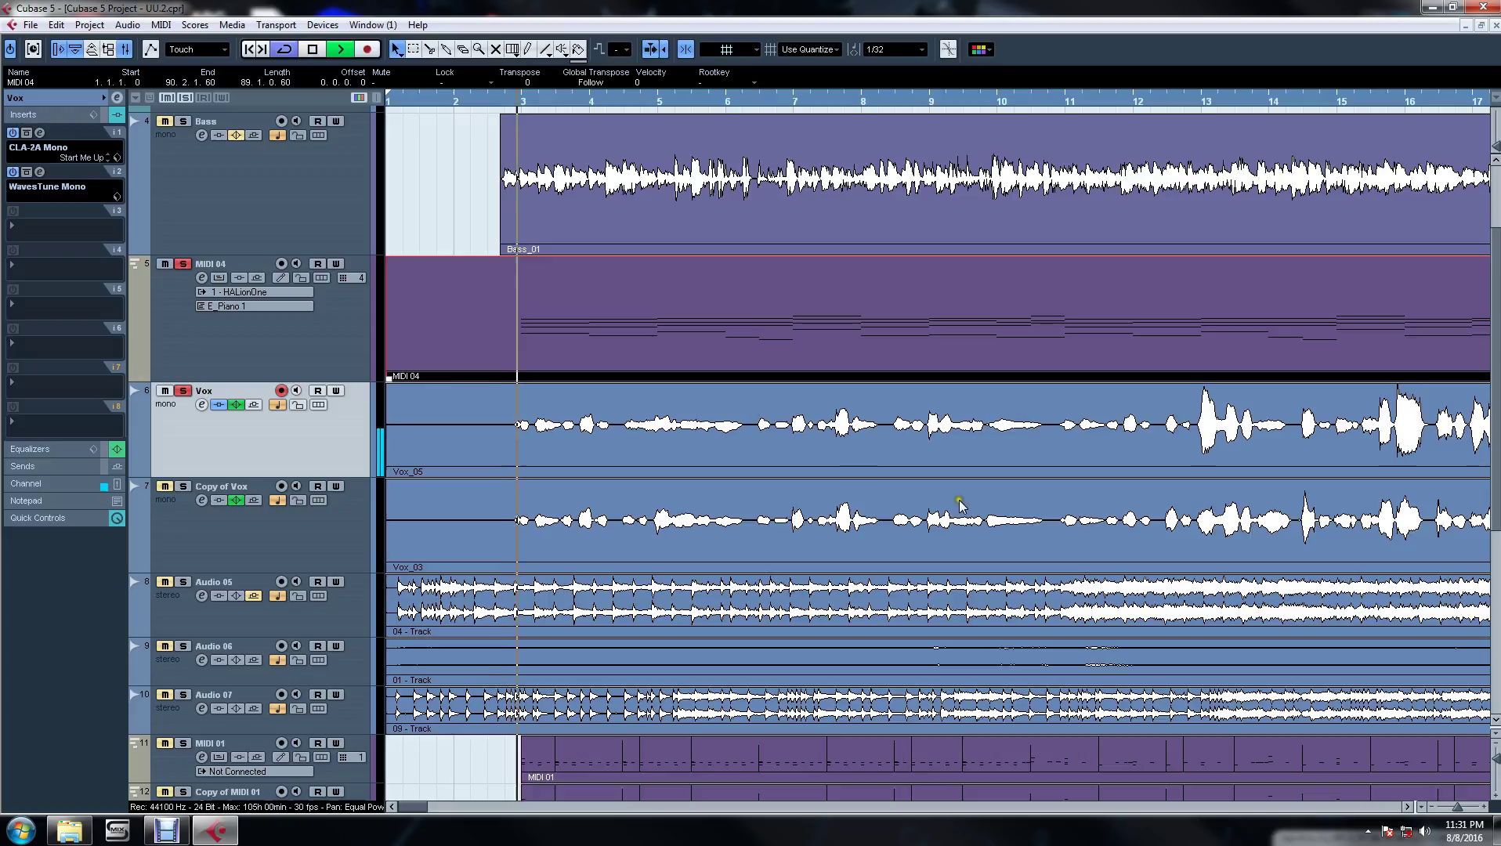
Step: Stop playback and load the Antares Harmony Engine plug-in into the Vox track's third insert slot
mouse_move(1457, 806)
mouse_down()
mouse_move(1439, 807)
mouse_move(1455, 807)
mouse_up()
key(space)
click(71, 235)
mouse_move(63, 282)
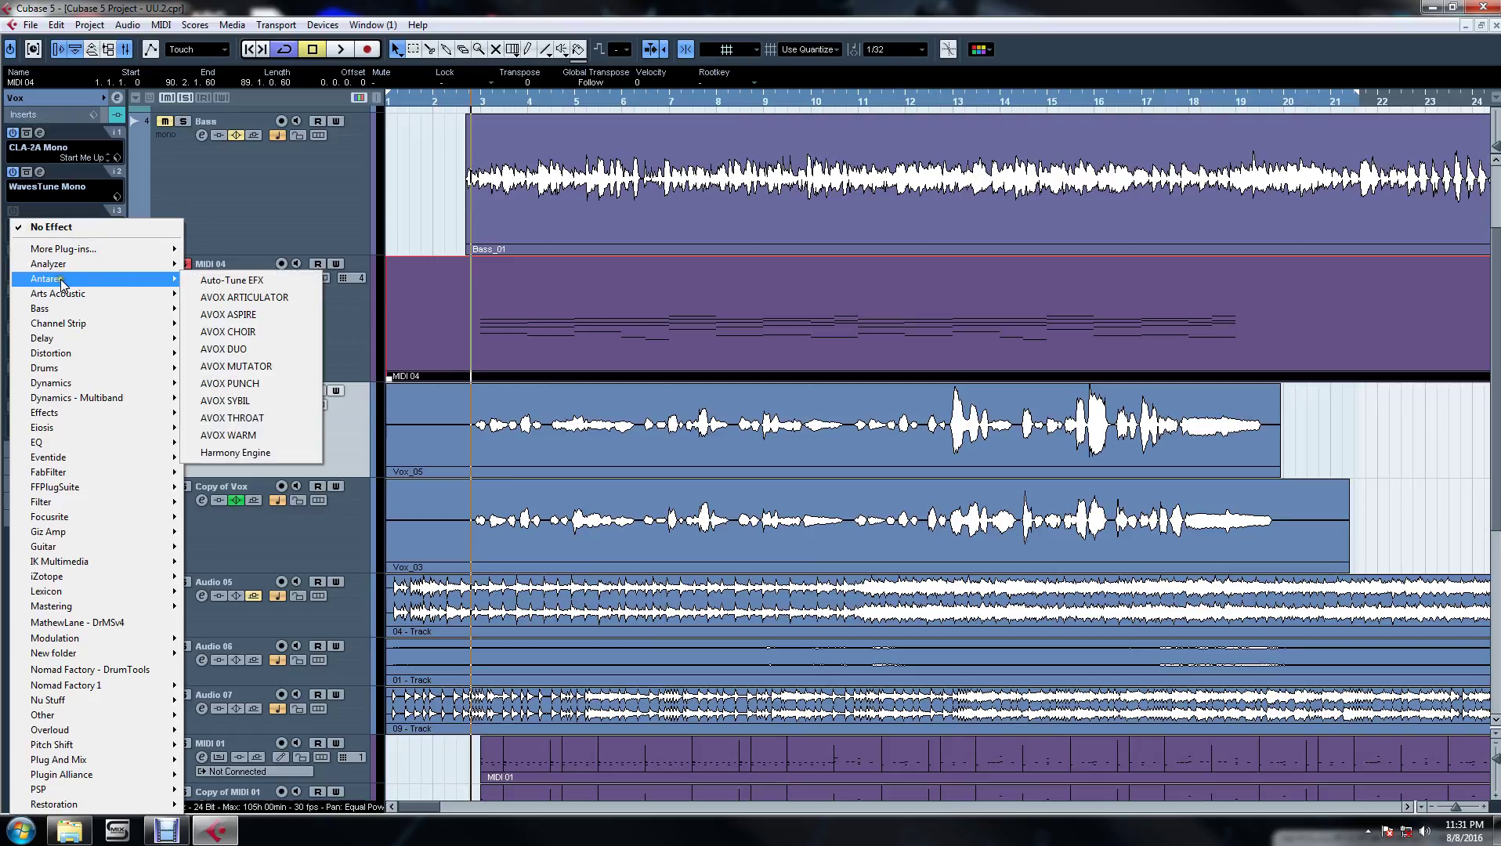
click(244, 453)
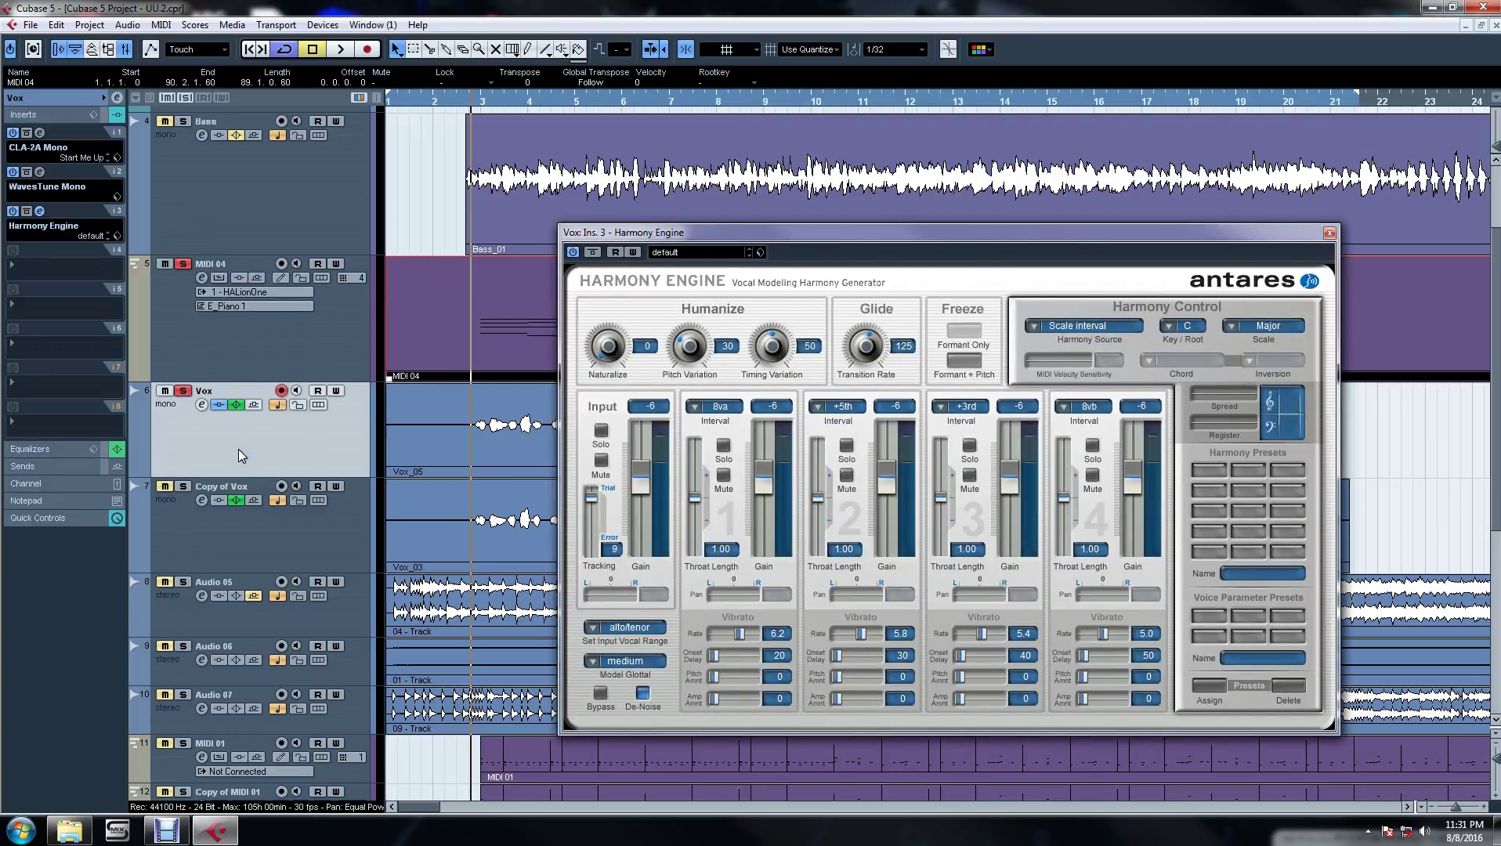
Step: Set Harmony Engine's key to G and audition the vocal with all harmony voices from just before bar 3
click(1168, 328)
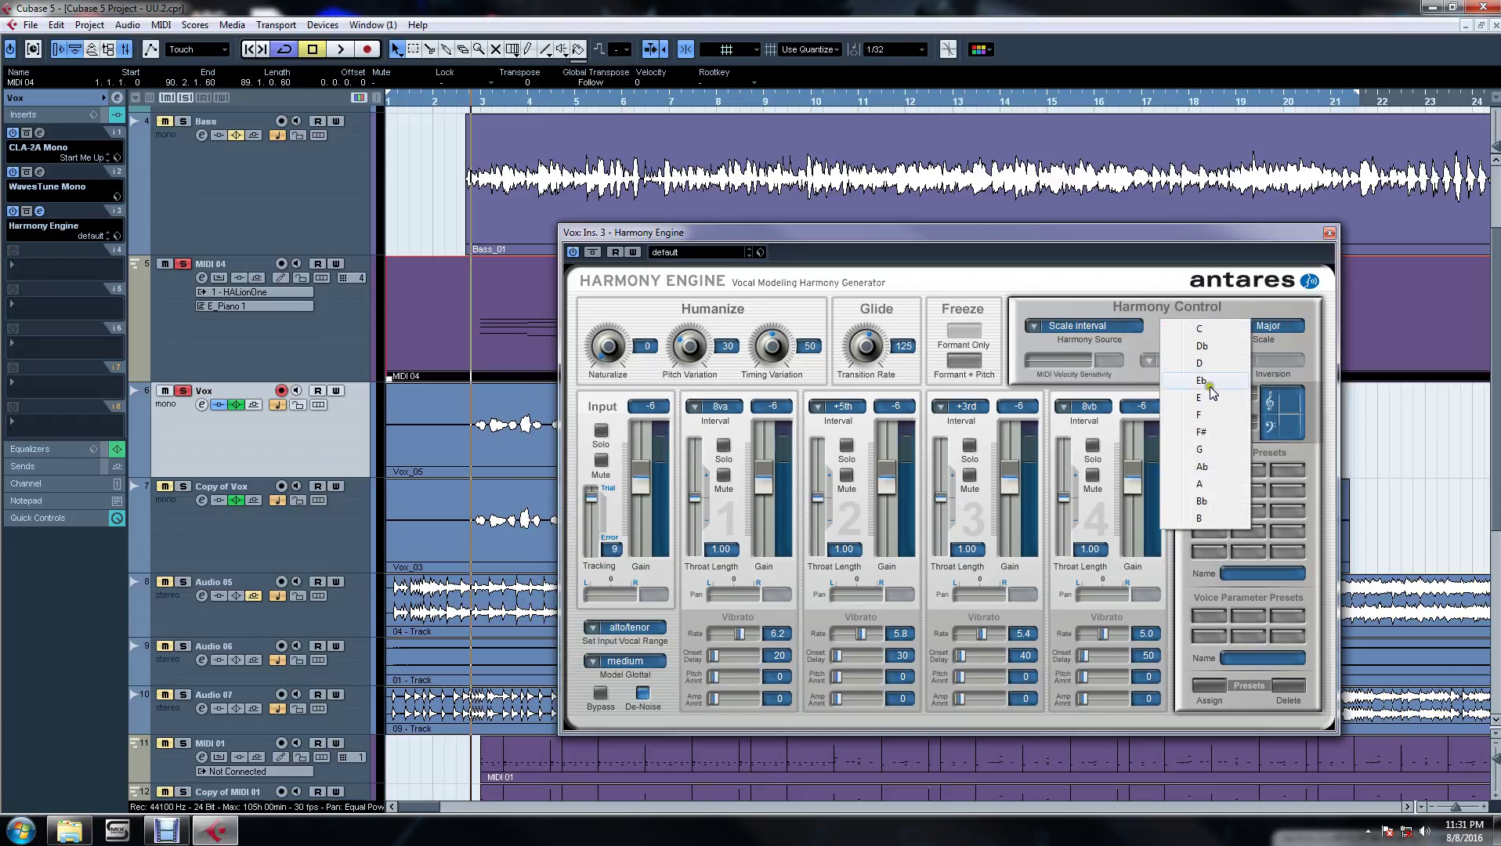
click(1202, 449)
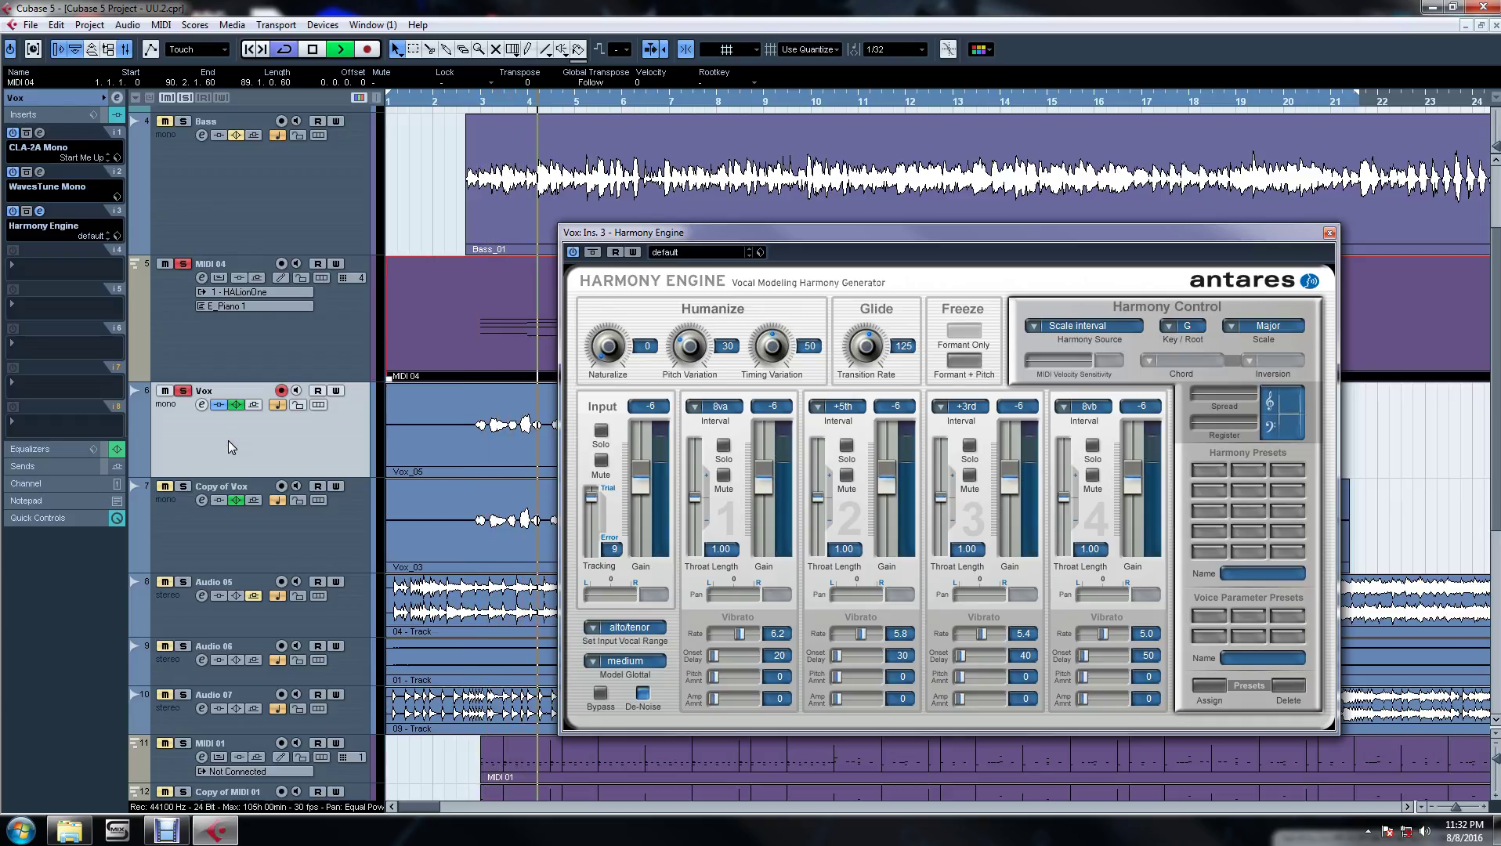
key(space)
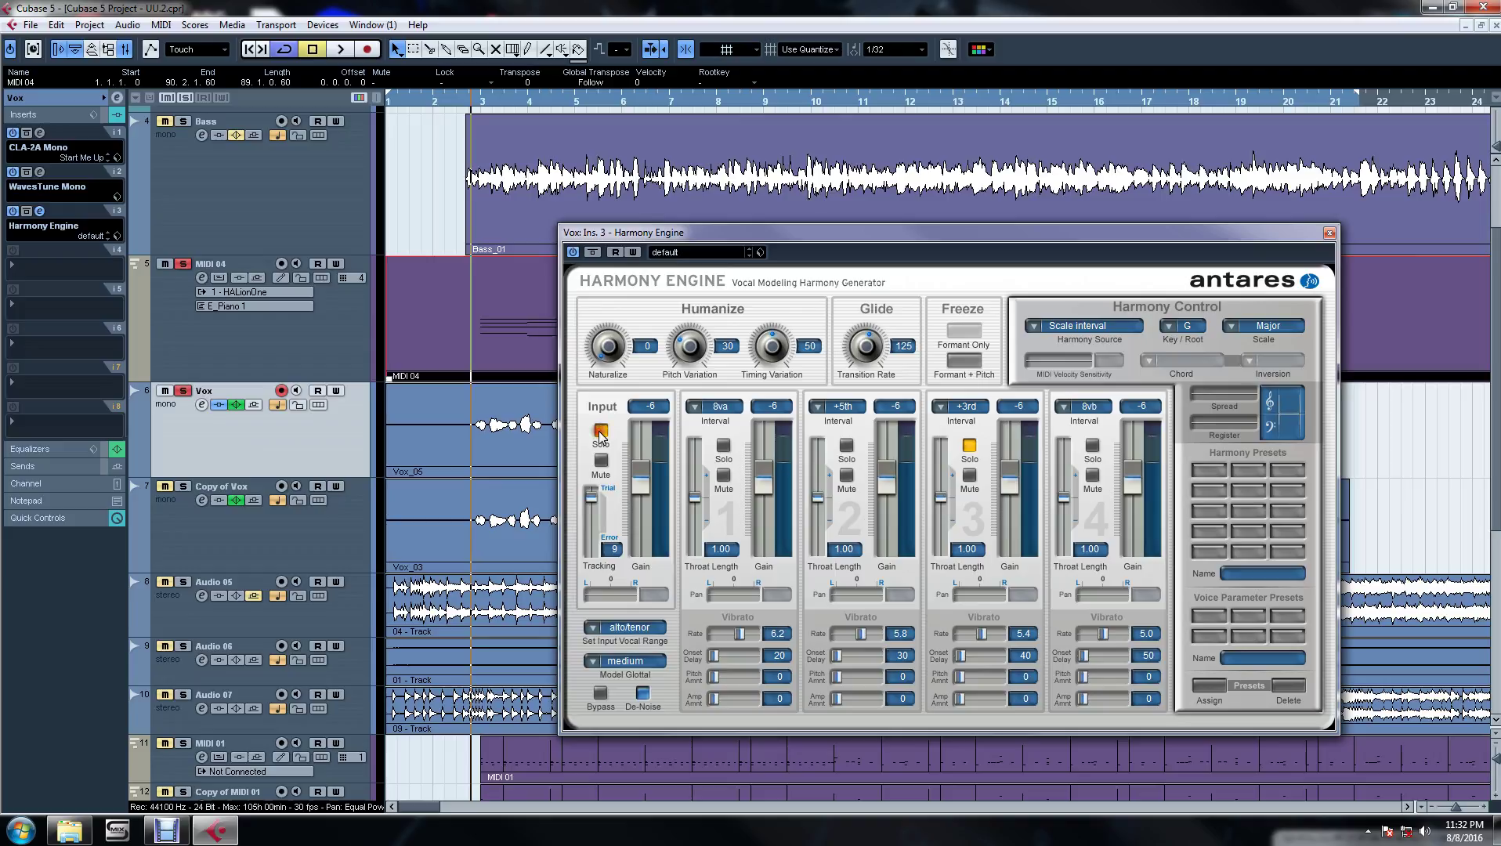
Step: Solo the input and the +3rd voice, and lower that voice's gain to -11 while playing from just before bar 3
key(space)
click(456, 96)
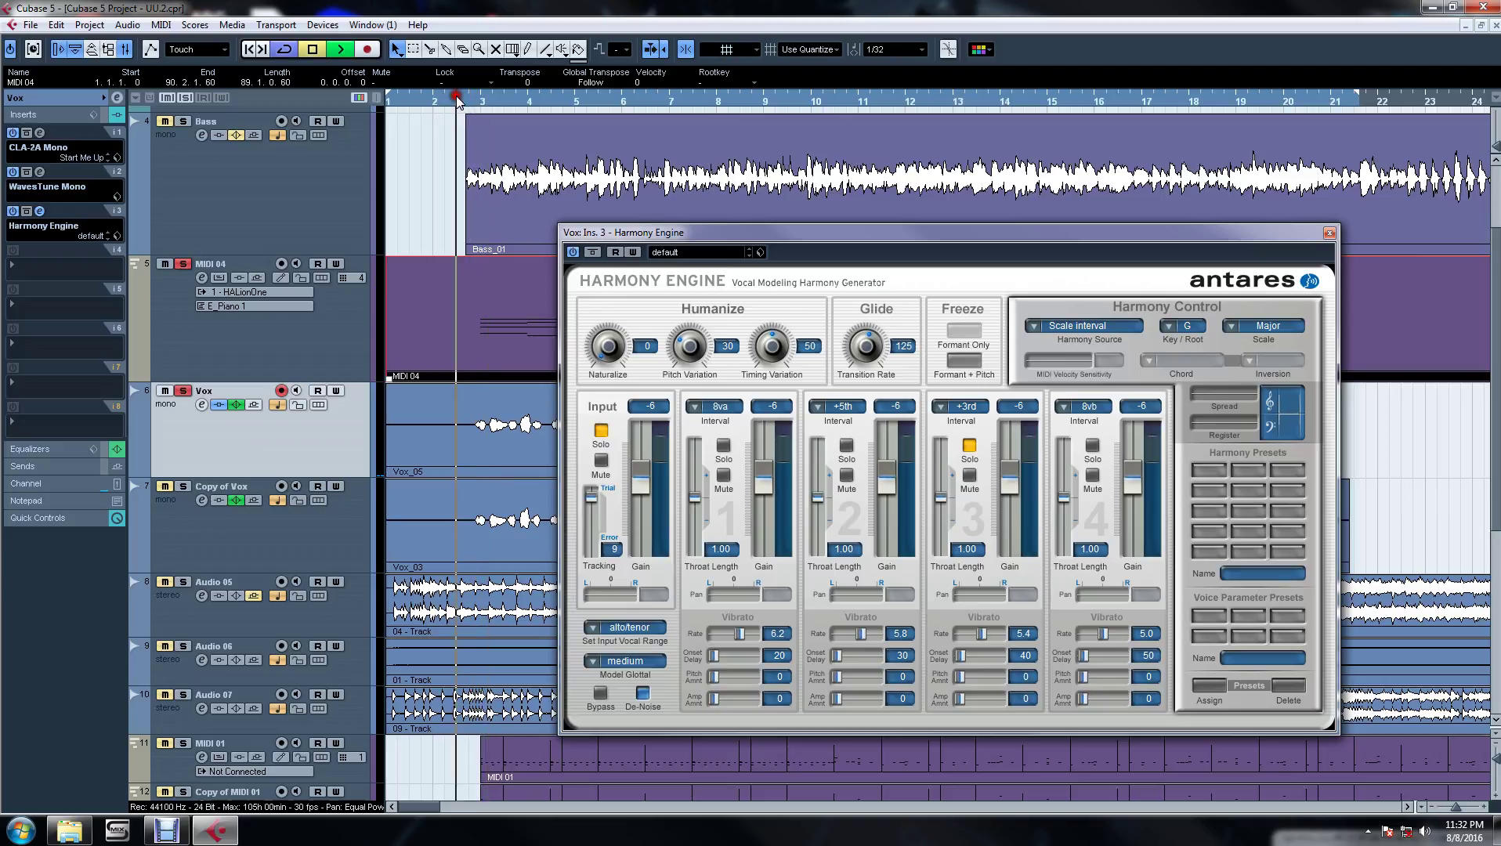
key(space)
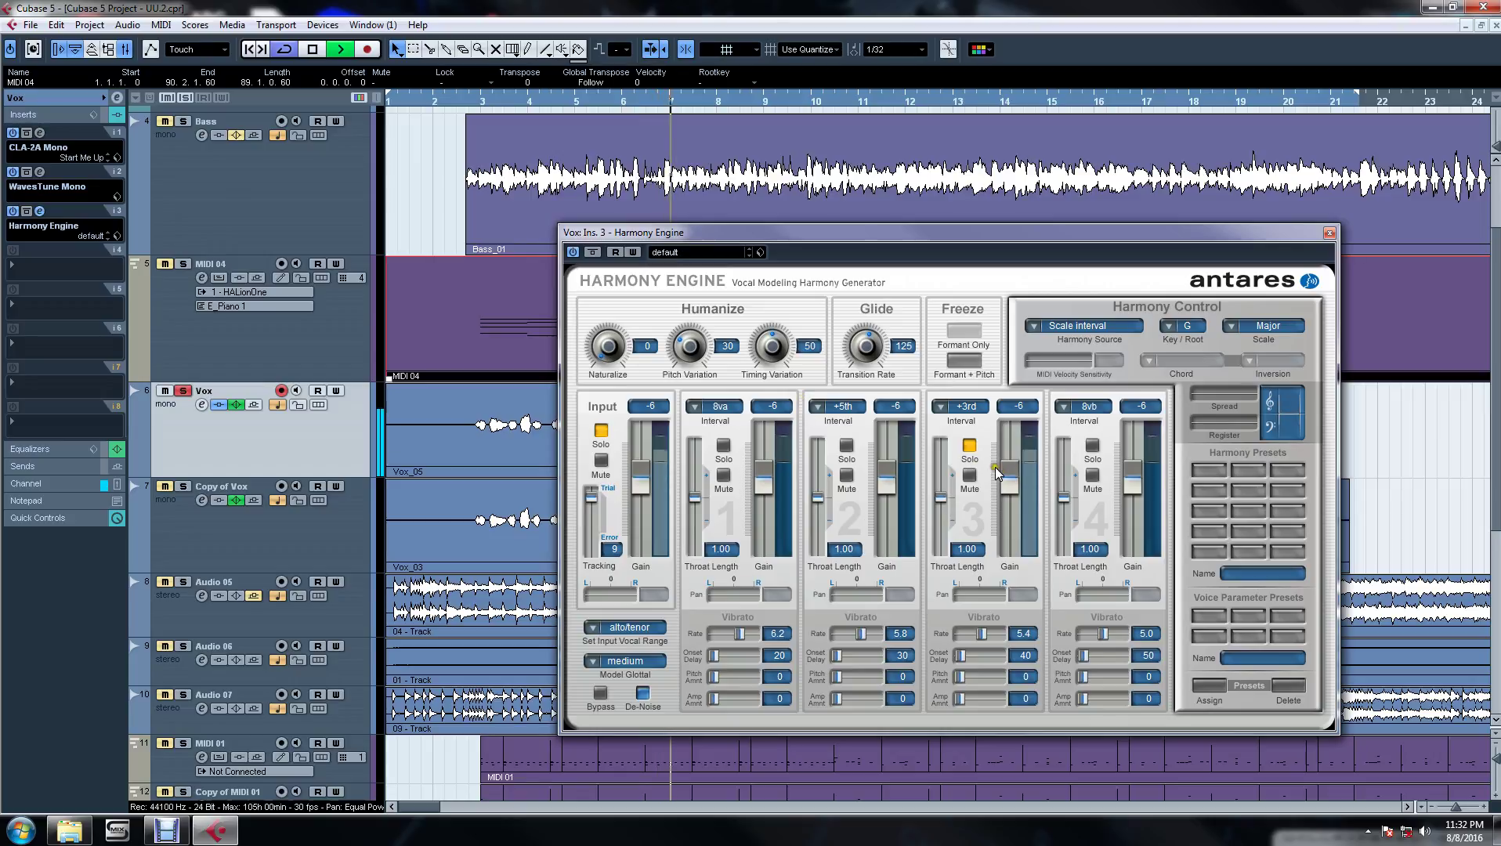
drag(1011, 479, 1014, 492)
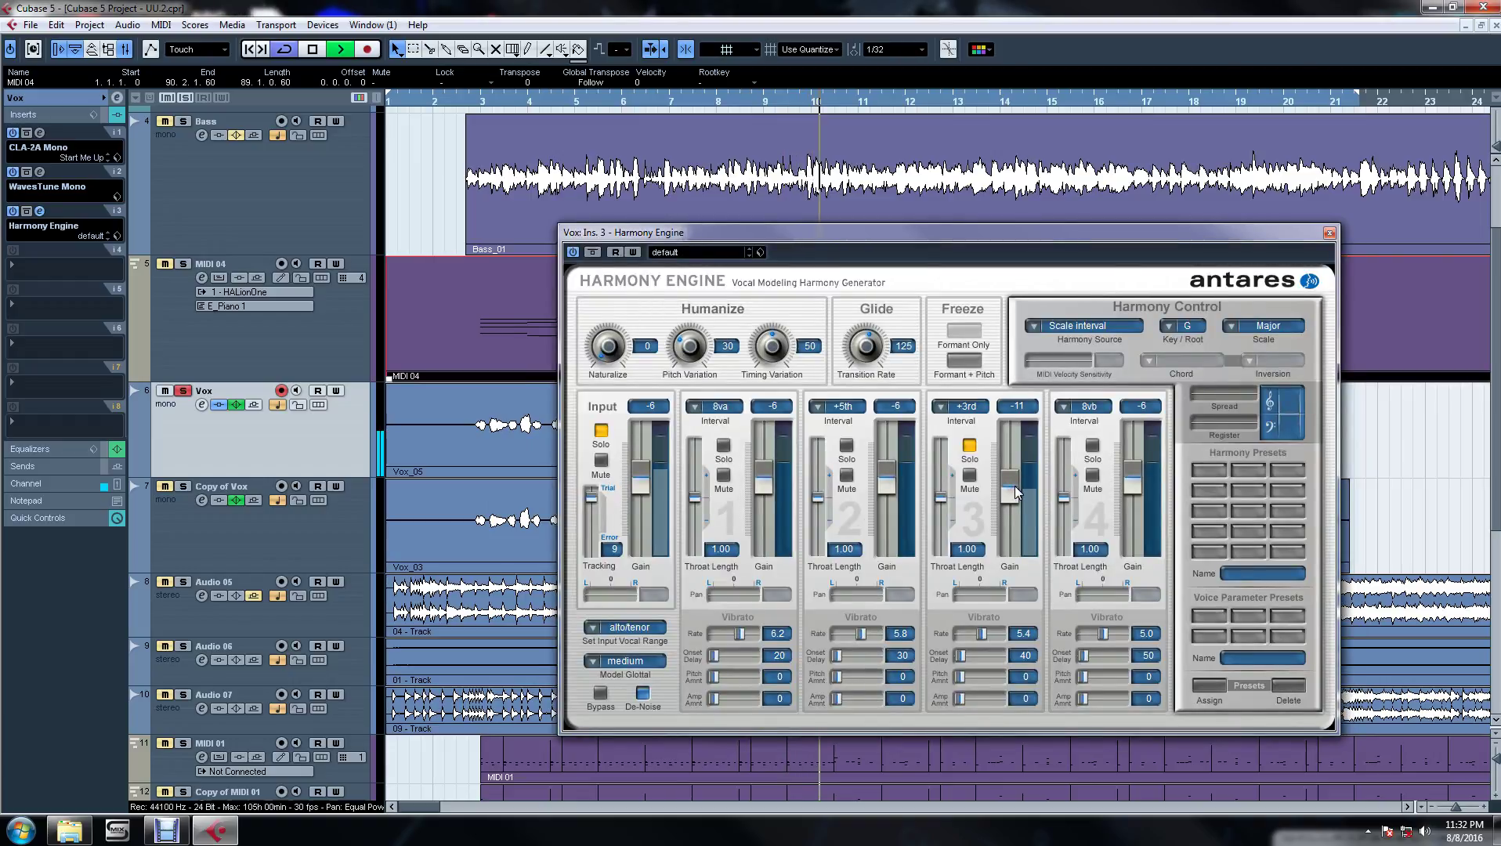
Step: Unmute the MIDI 04 track, and solo the +5th harmony voice with its gain lowered to -10
click(163, 265)
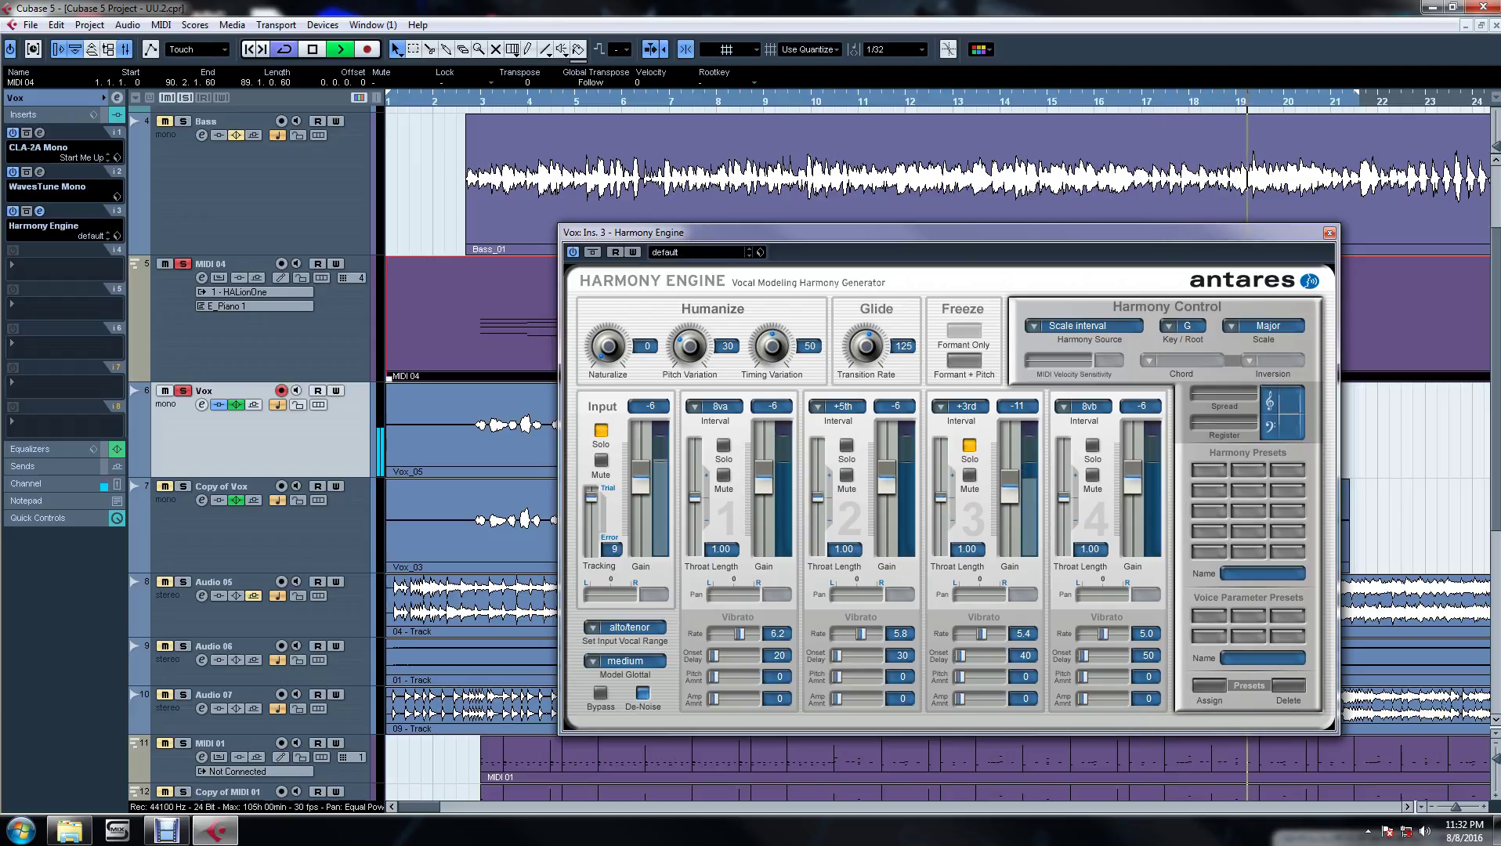
key(space)
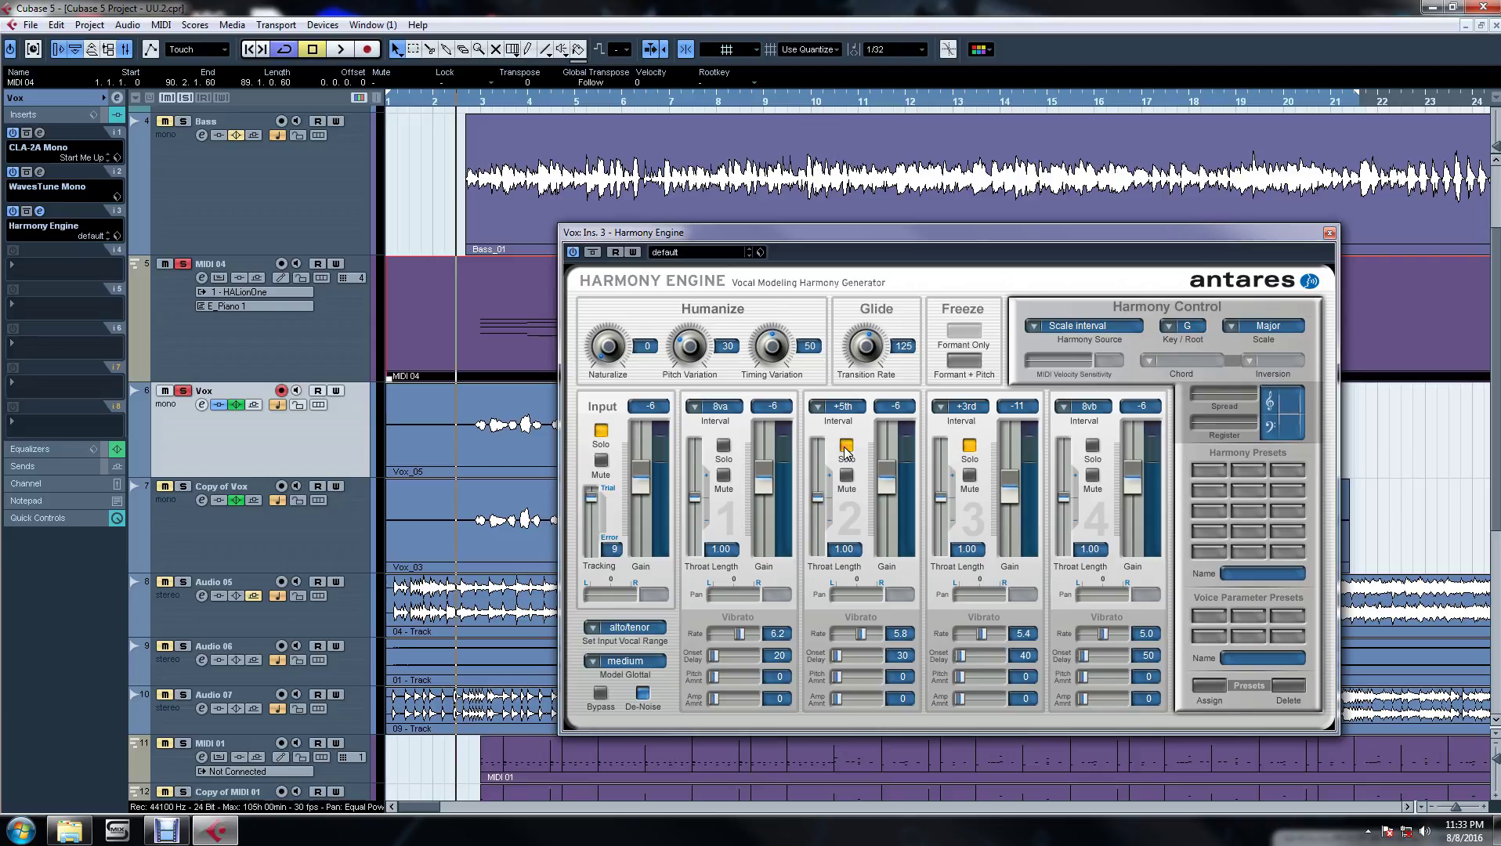
drag(880, 477, 896, 493)
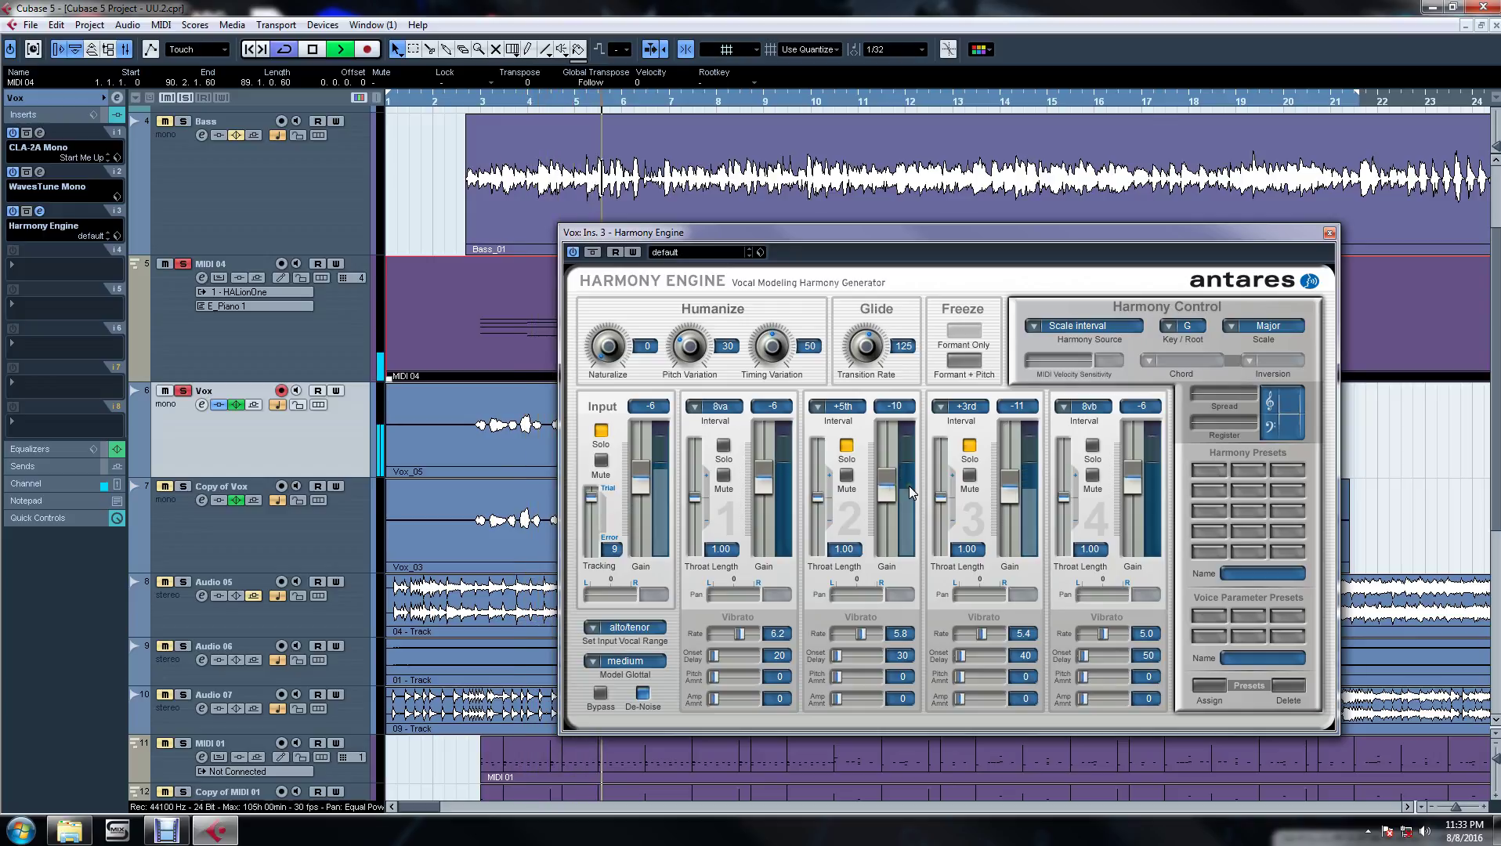
Step: Audition the +5th harmony without the +3rd voice, and switch the harmony solo back to the +3rd voice
click(974, 480)
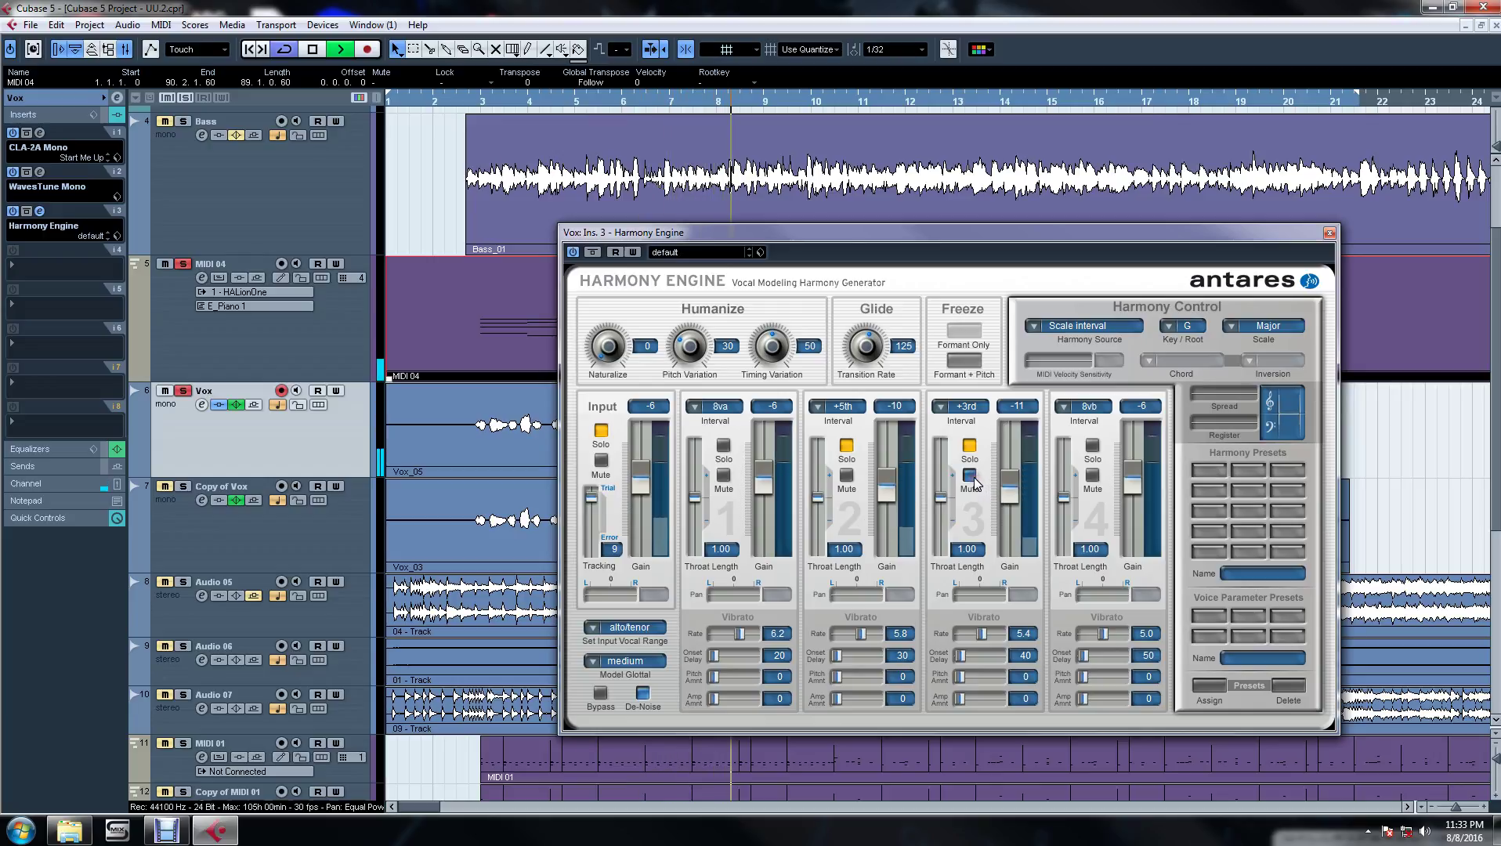
click(971, 475)
click(971, 446)
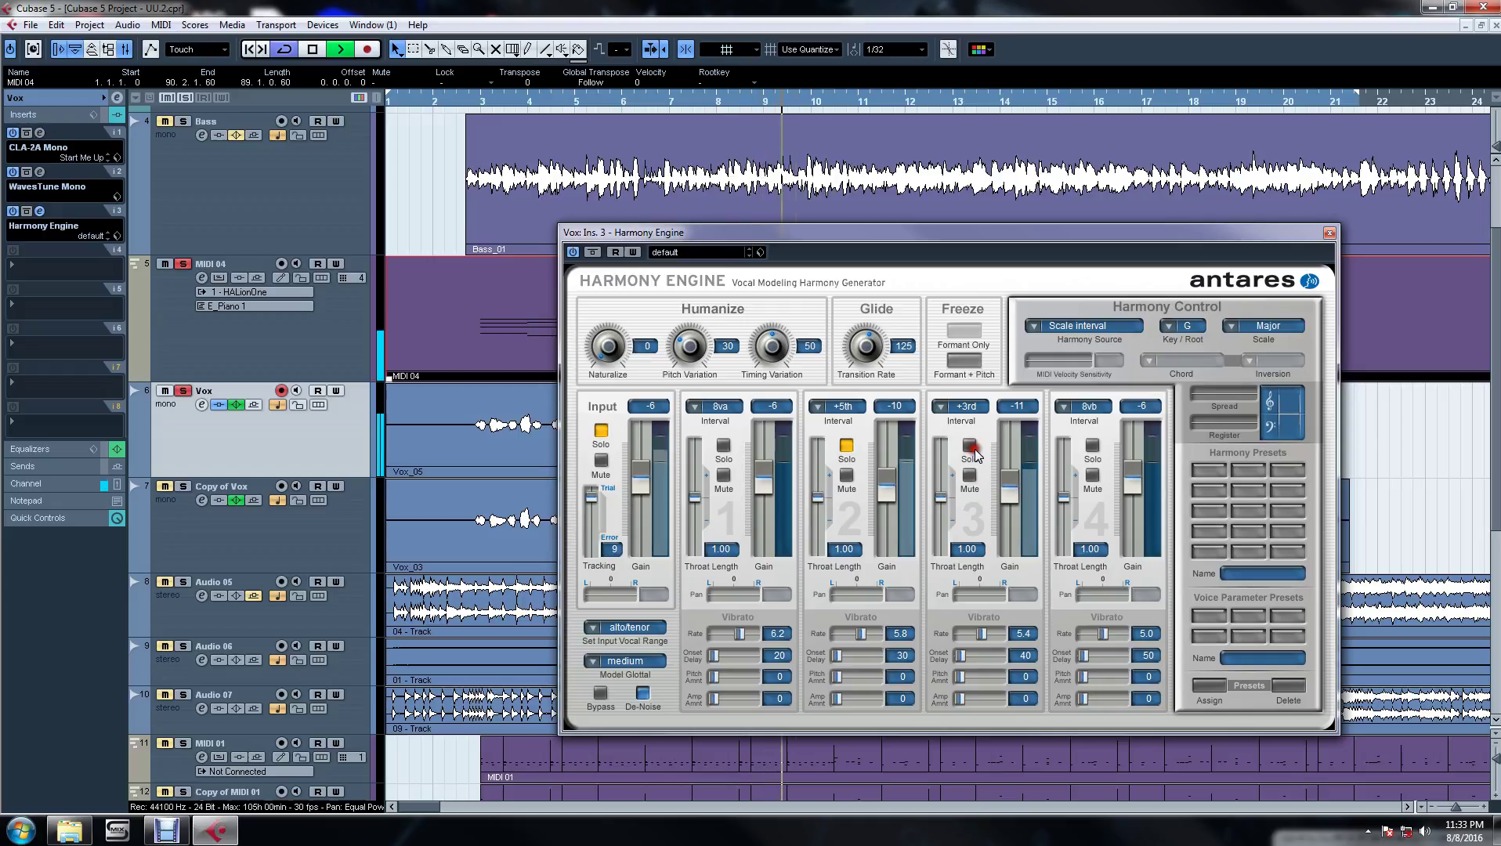
click(970, 447)
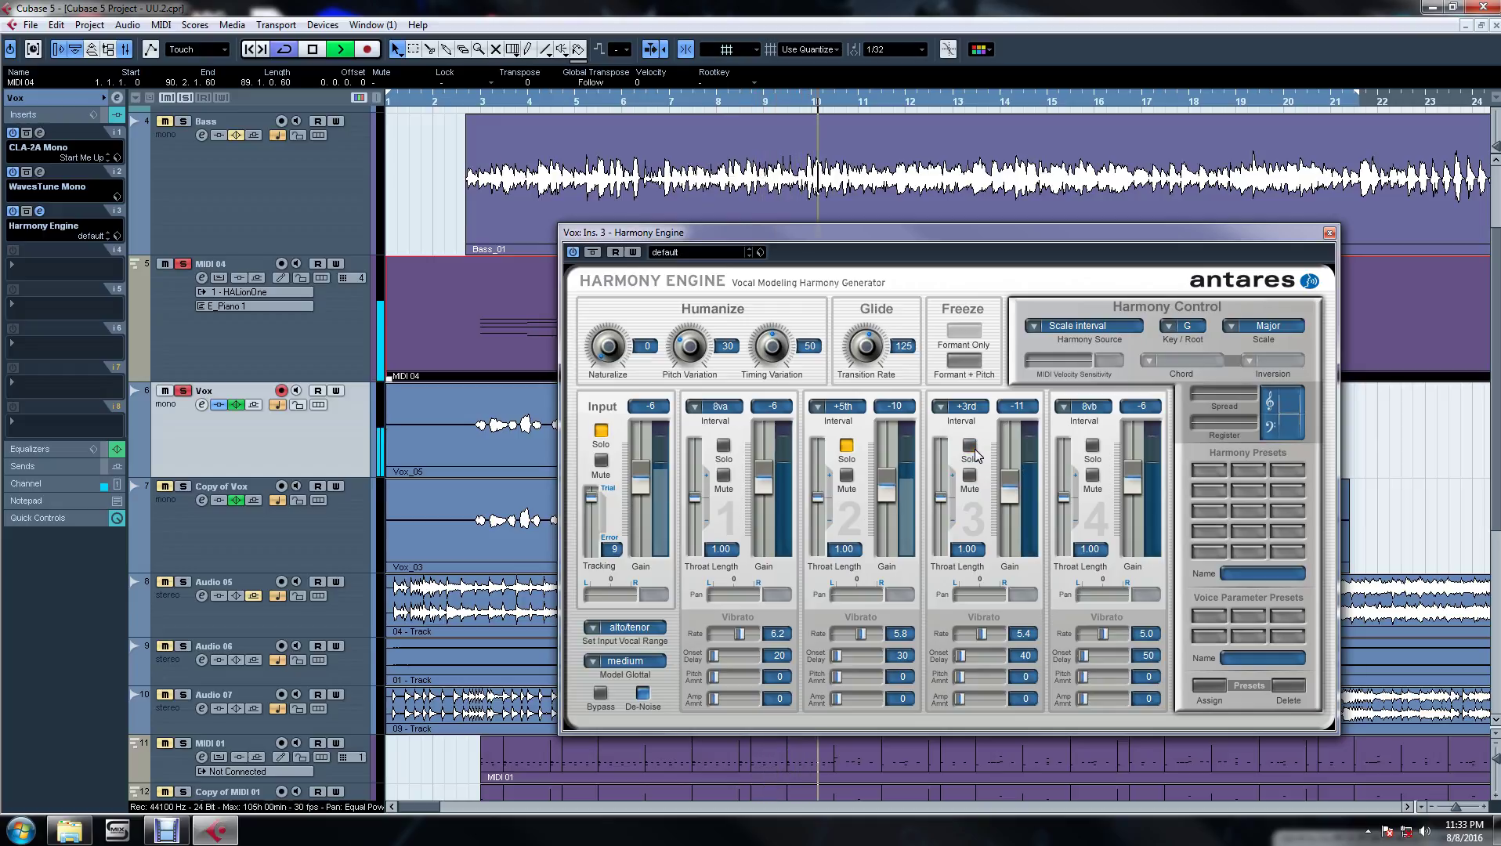
key(space)
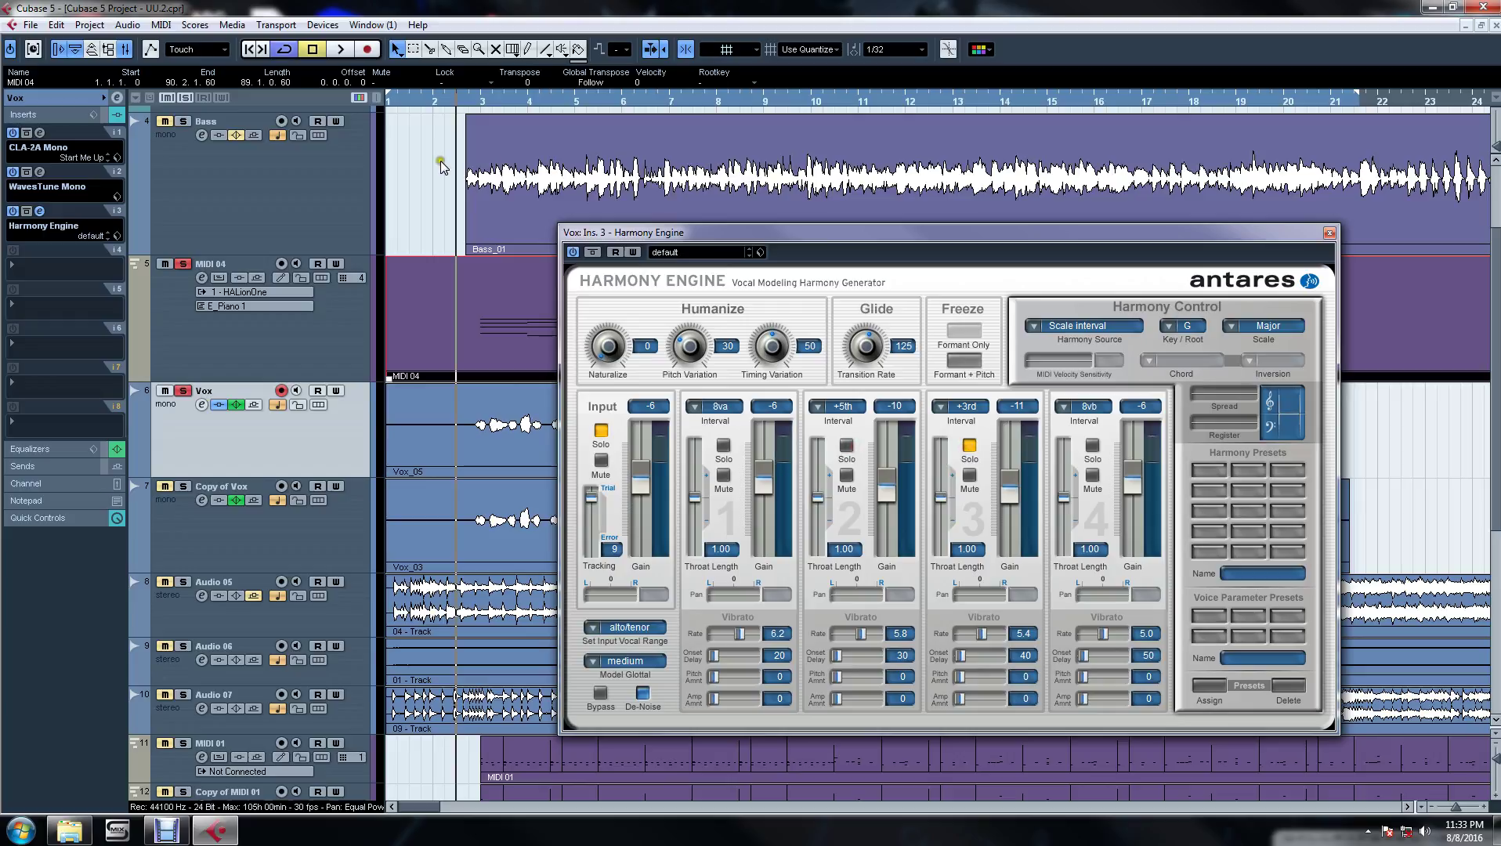
Step: Play the lead with the +3rd harmony from just before bar 3 through the last phrase, viewing that voice's interval choices
drag(466, 104, 460, 126)
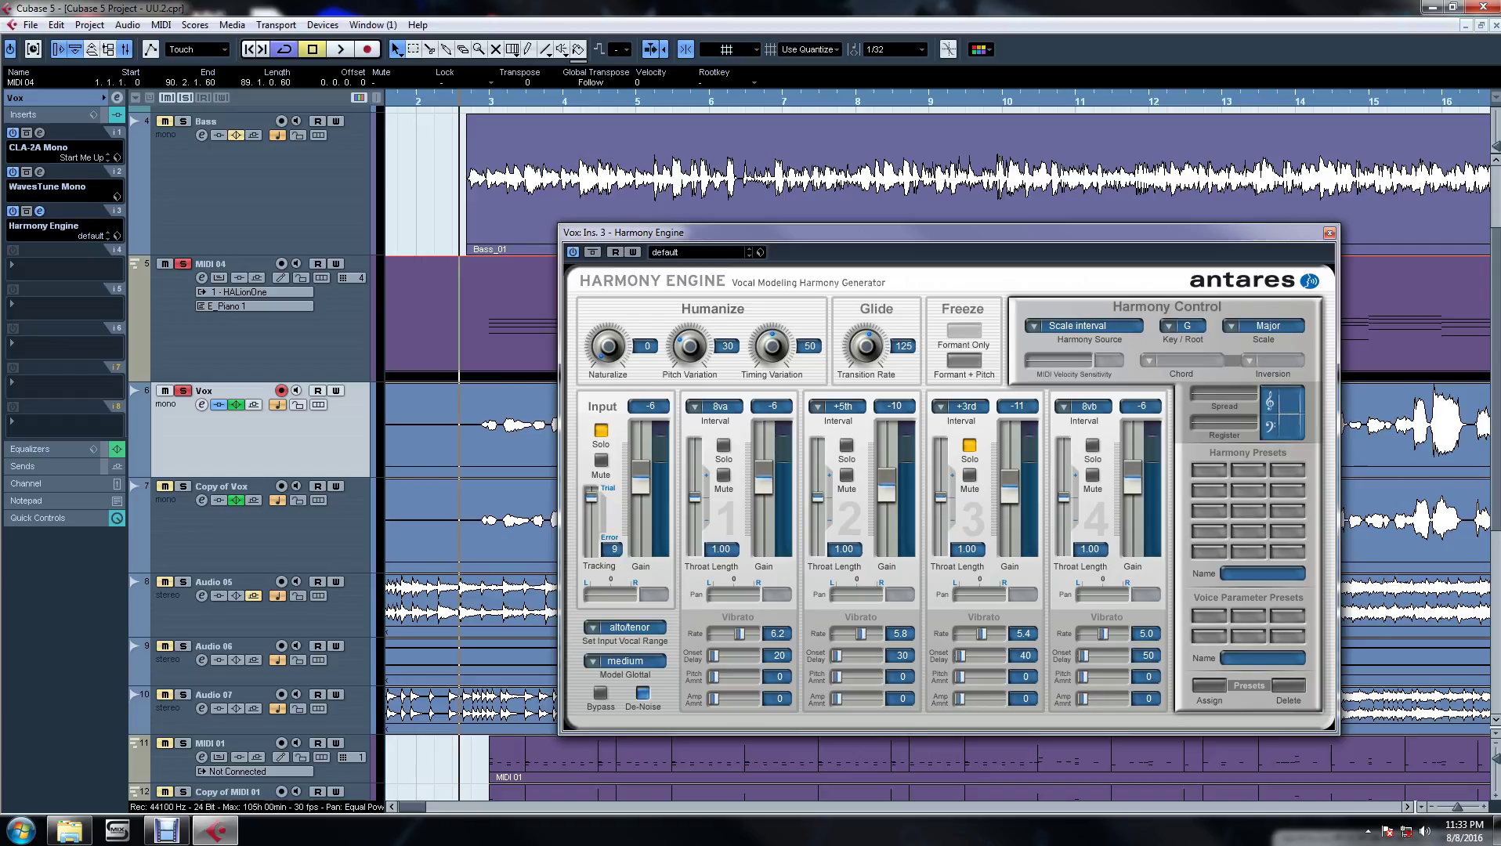
key(space)
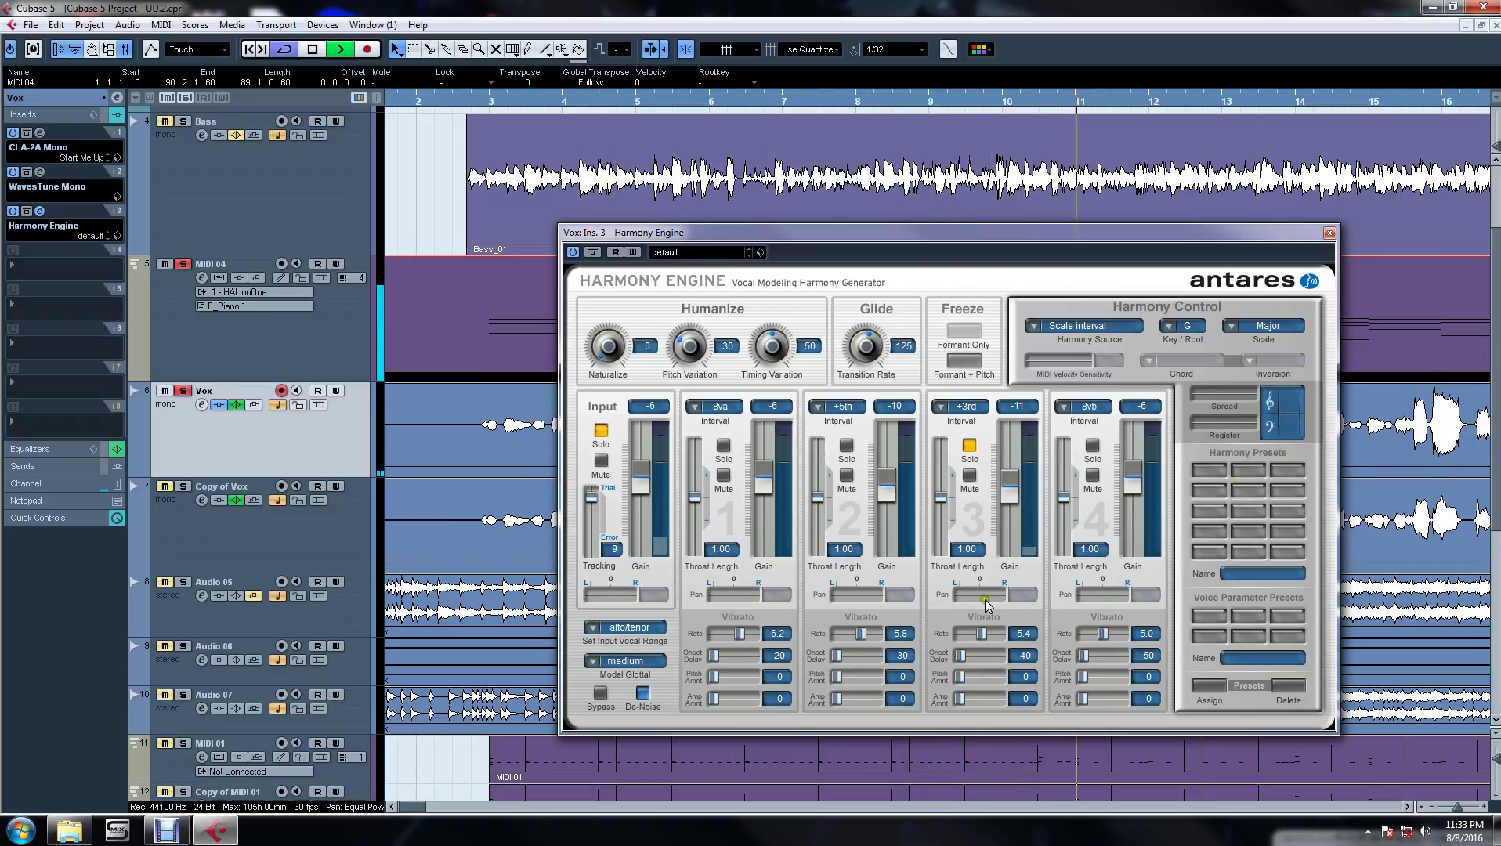
click(940, 409)
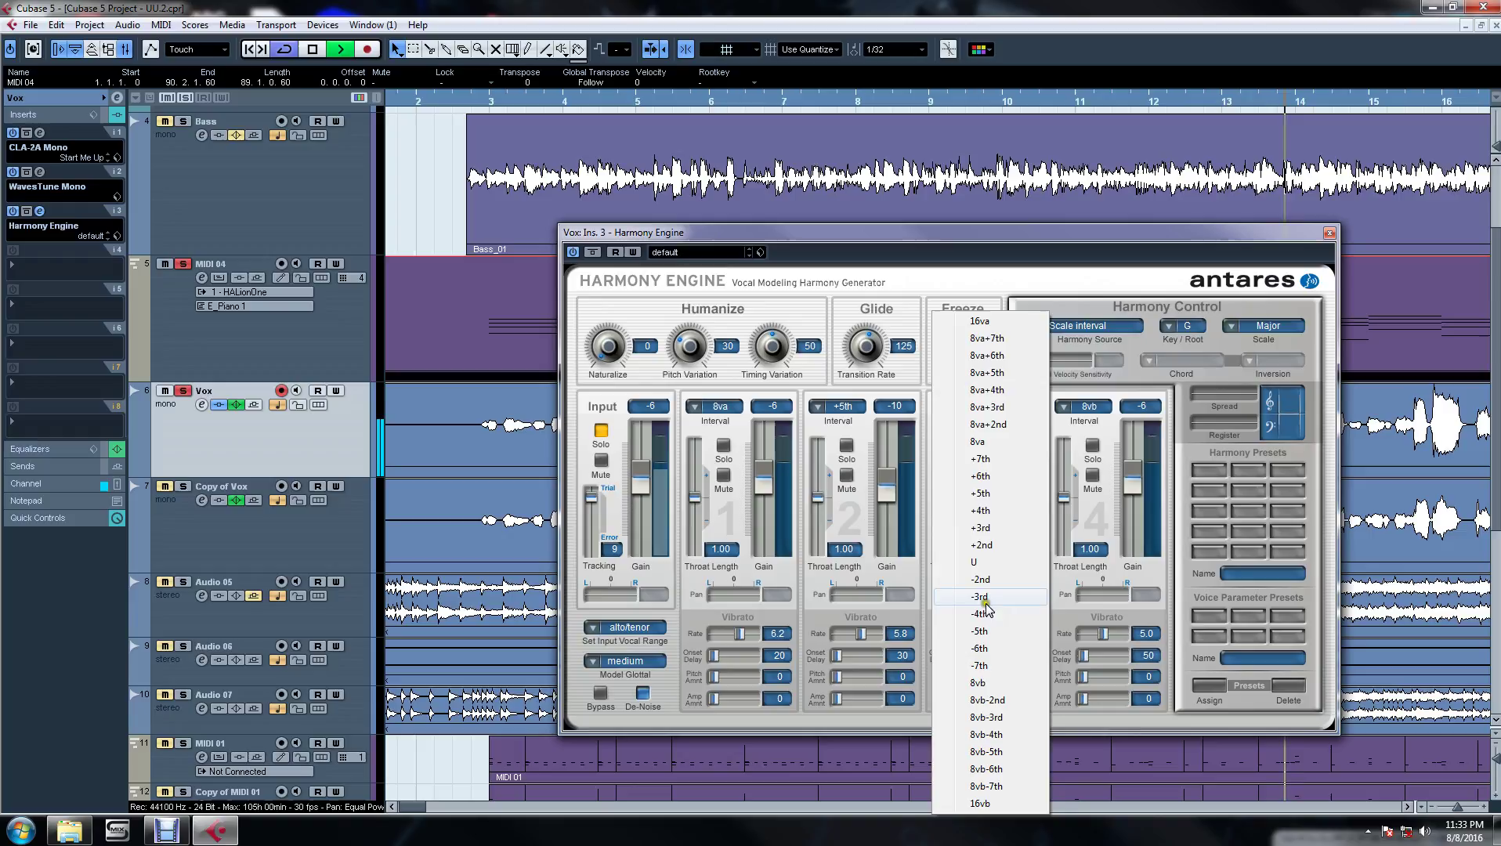
click(967, 235)
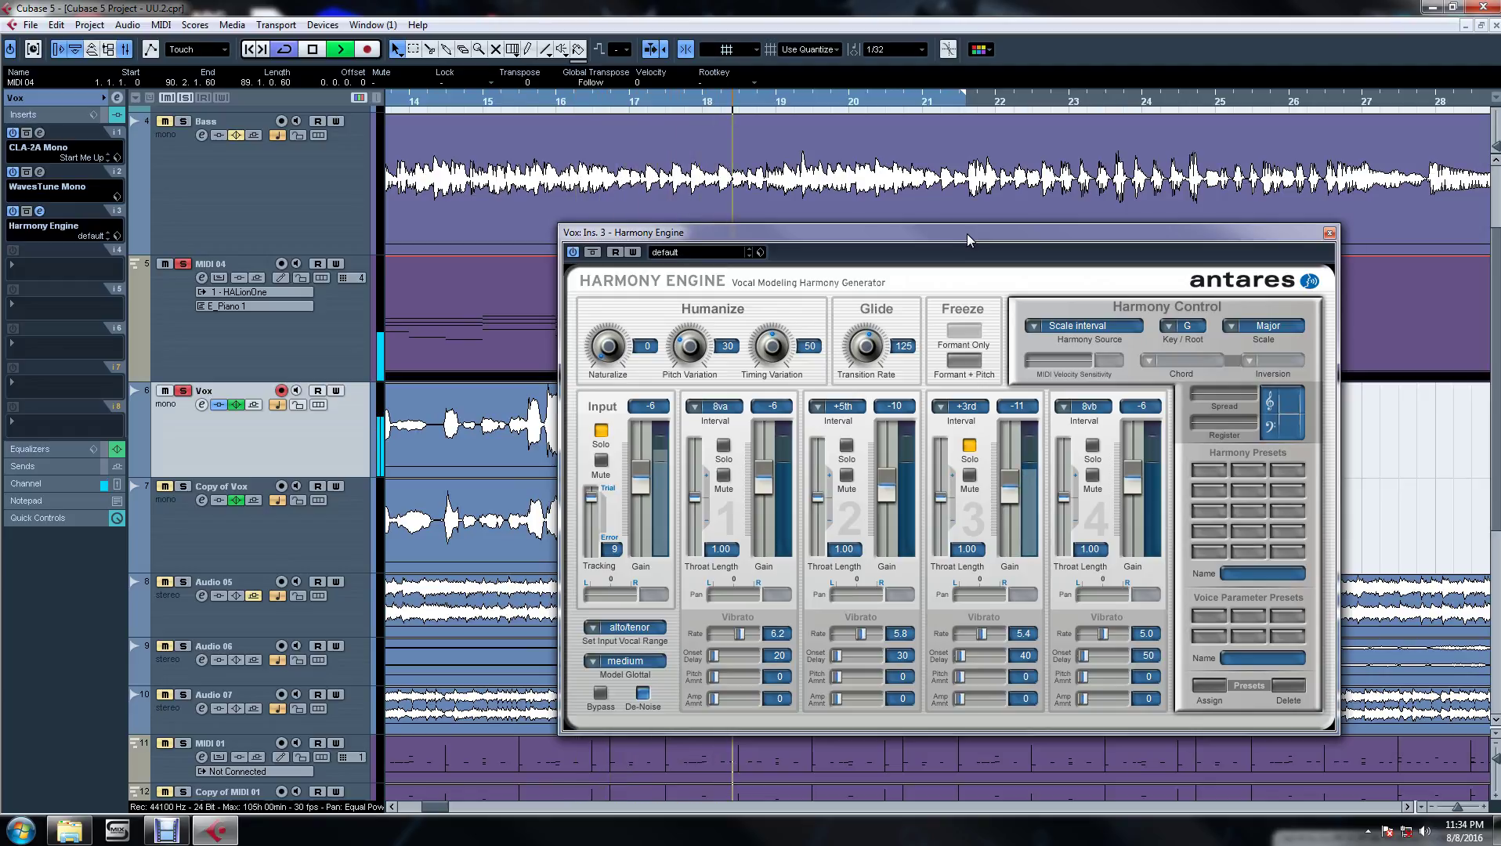
key(space)
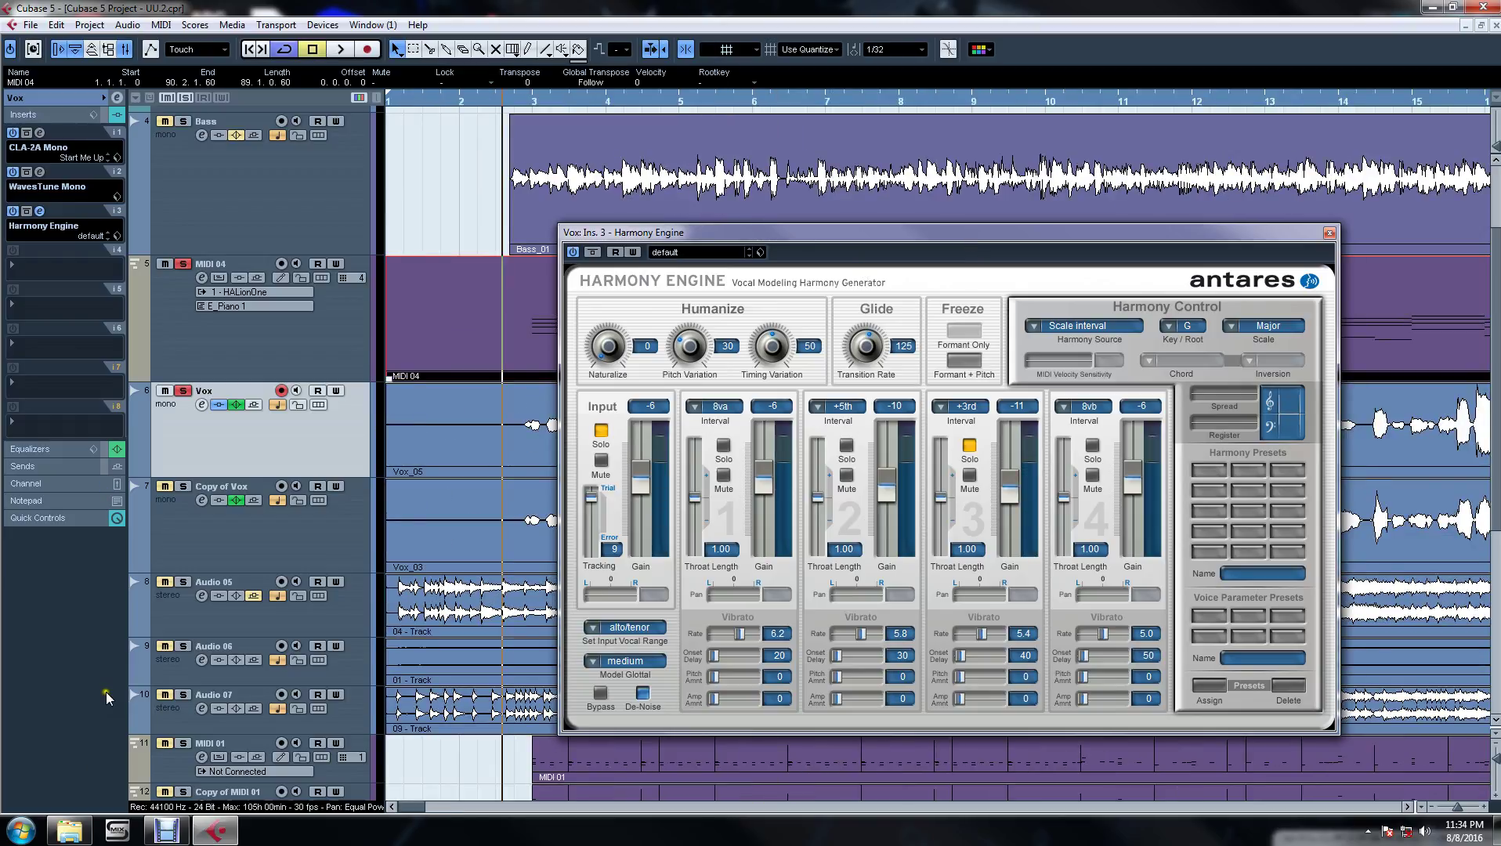
click(179, 830)
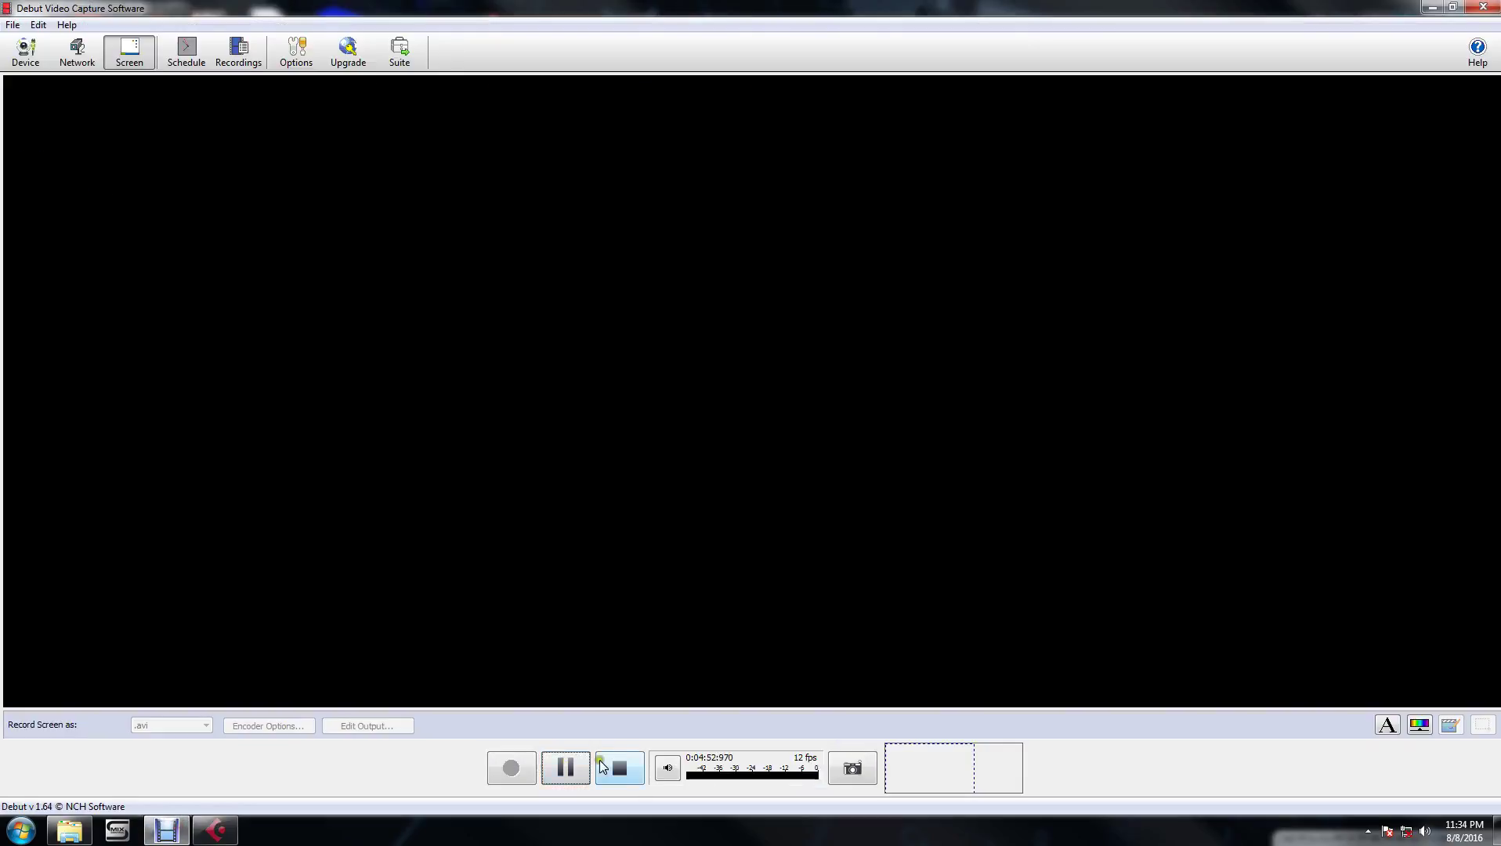